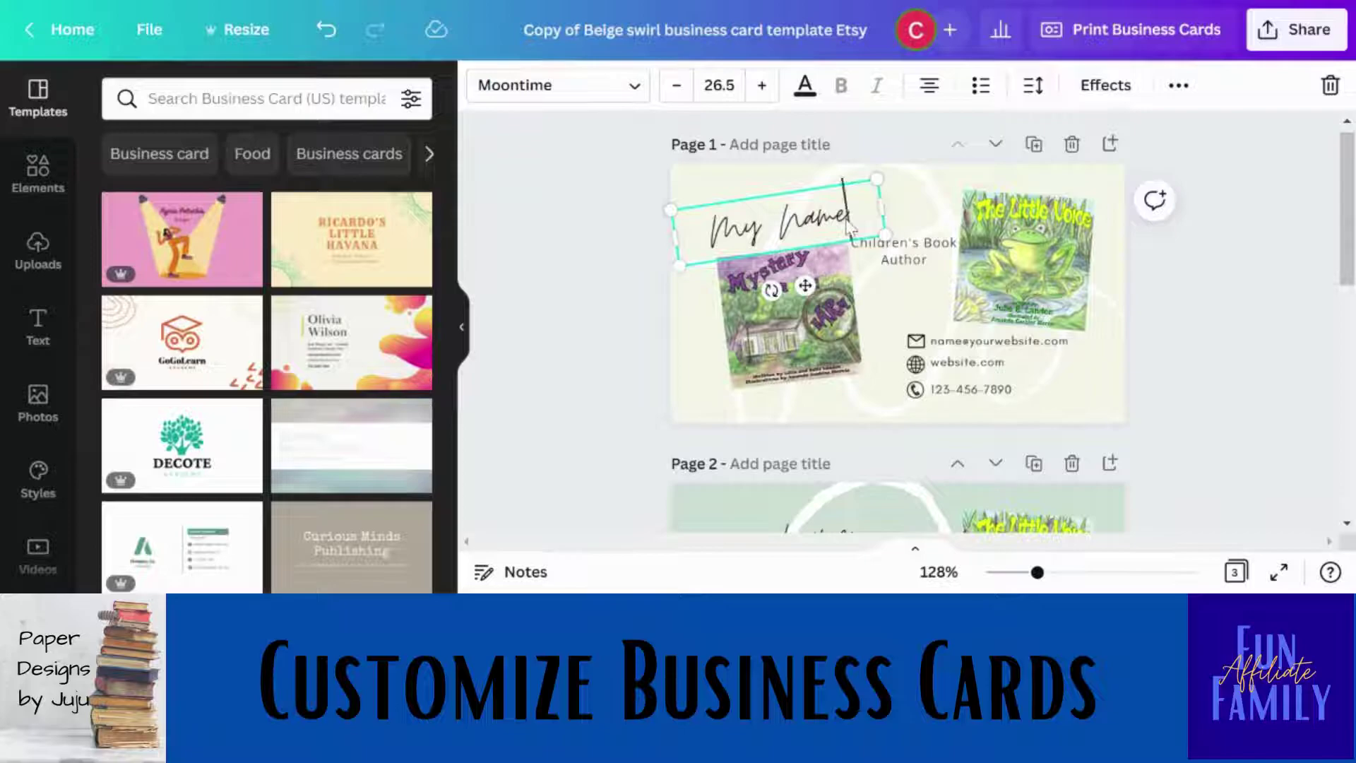
left_click(848, 224)
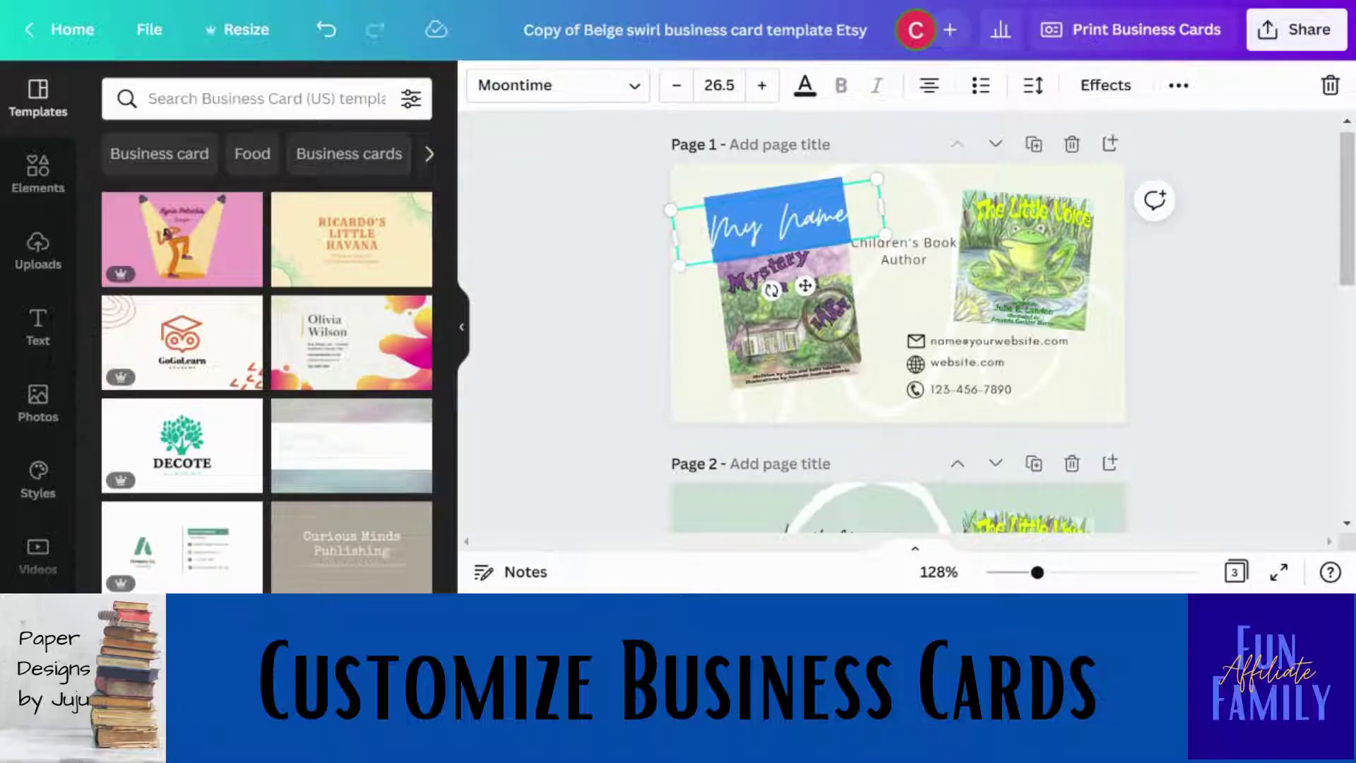
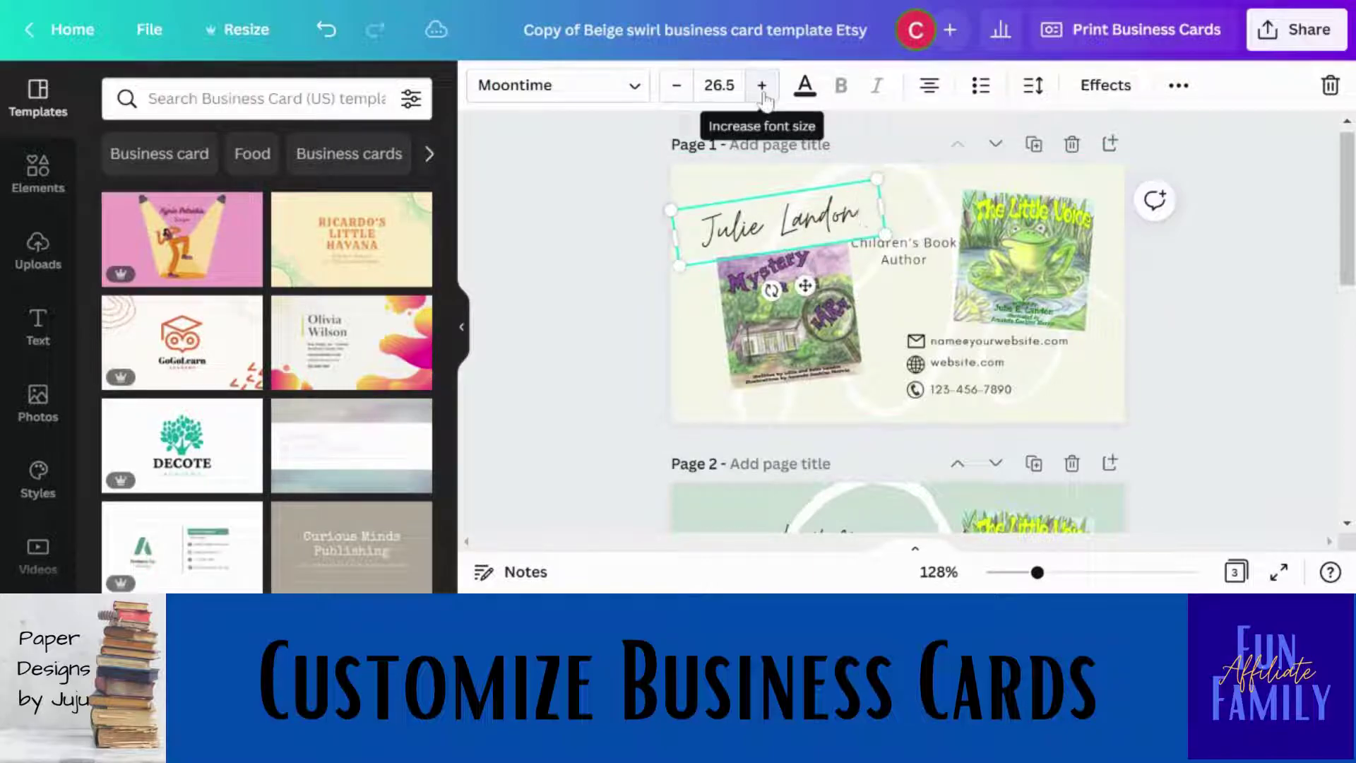
left_click(928, 267)
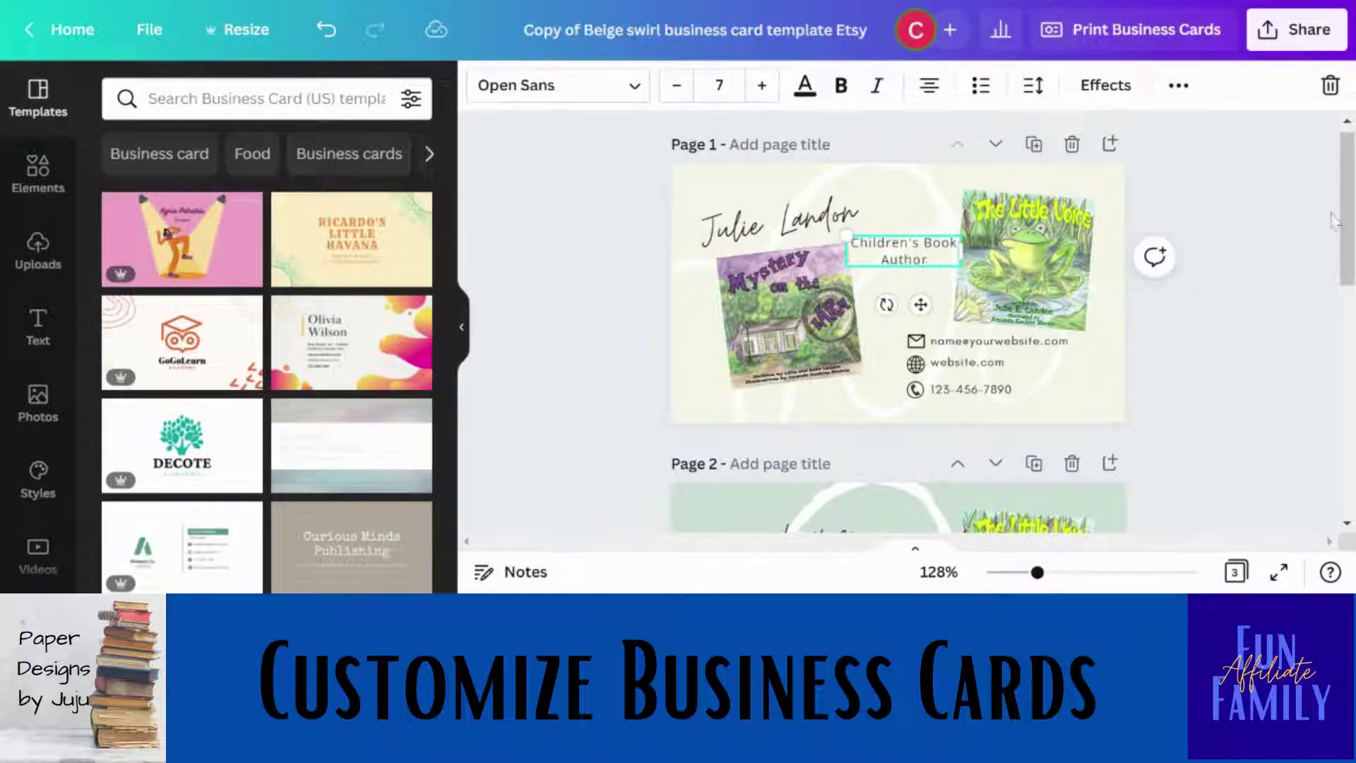
left_click_drag(1349, 228, 1351, 297)
left_click(1350, 296)
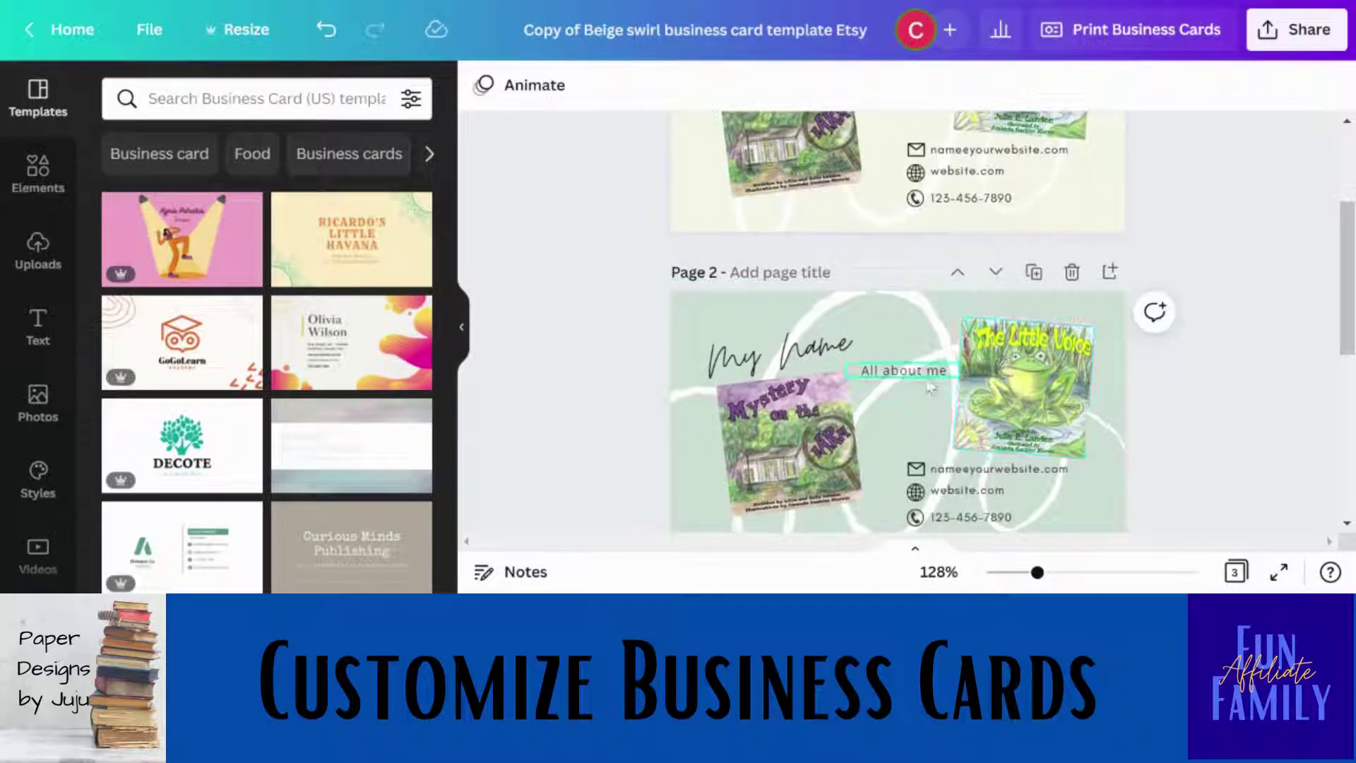
Scroll through the pages to review the business card layout.
scroll(1351, 297, "up", 3)
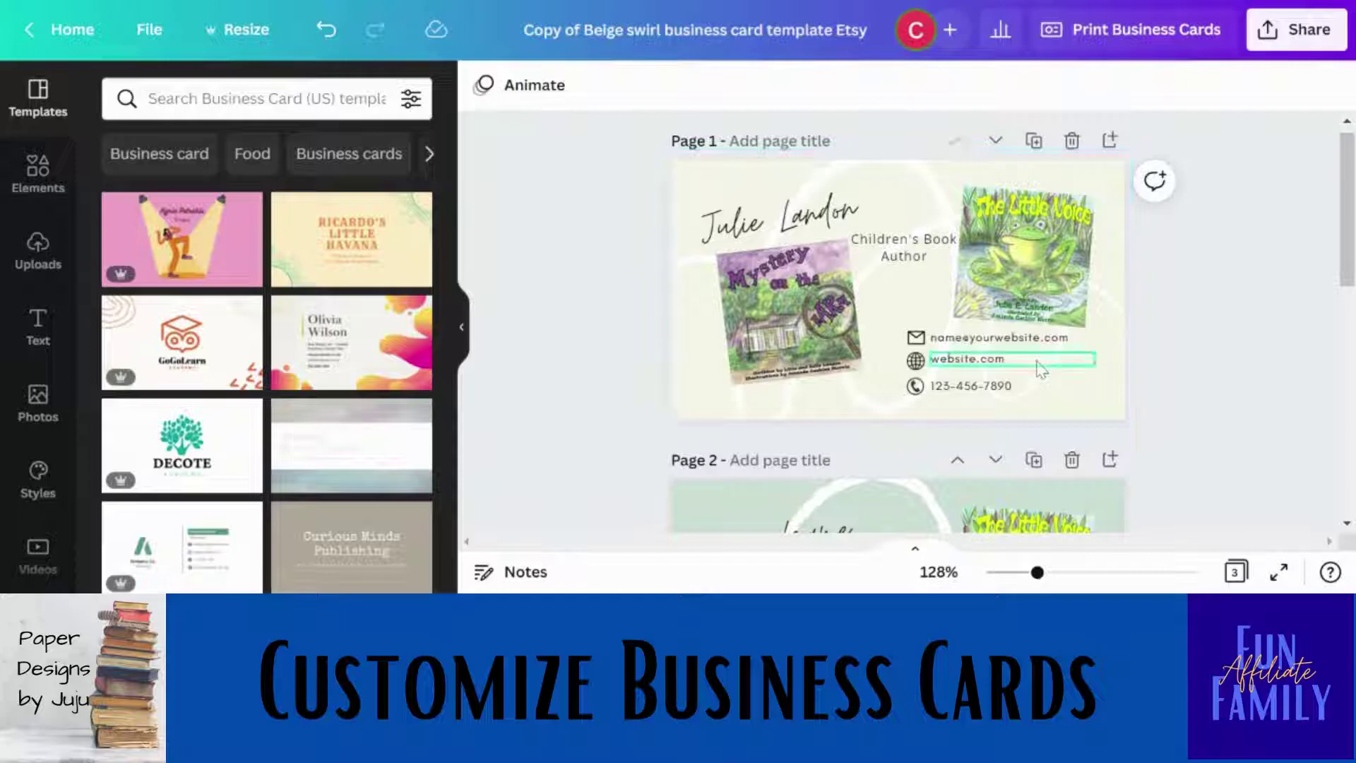
mouse_move(1351, 174)
left_mouse_down()
mouse_move(1346, 374)
mouse_move(1349, 175)
left_mouse_up()
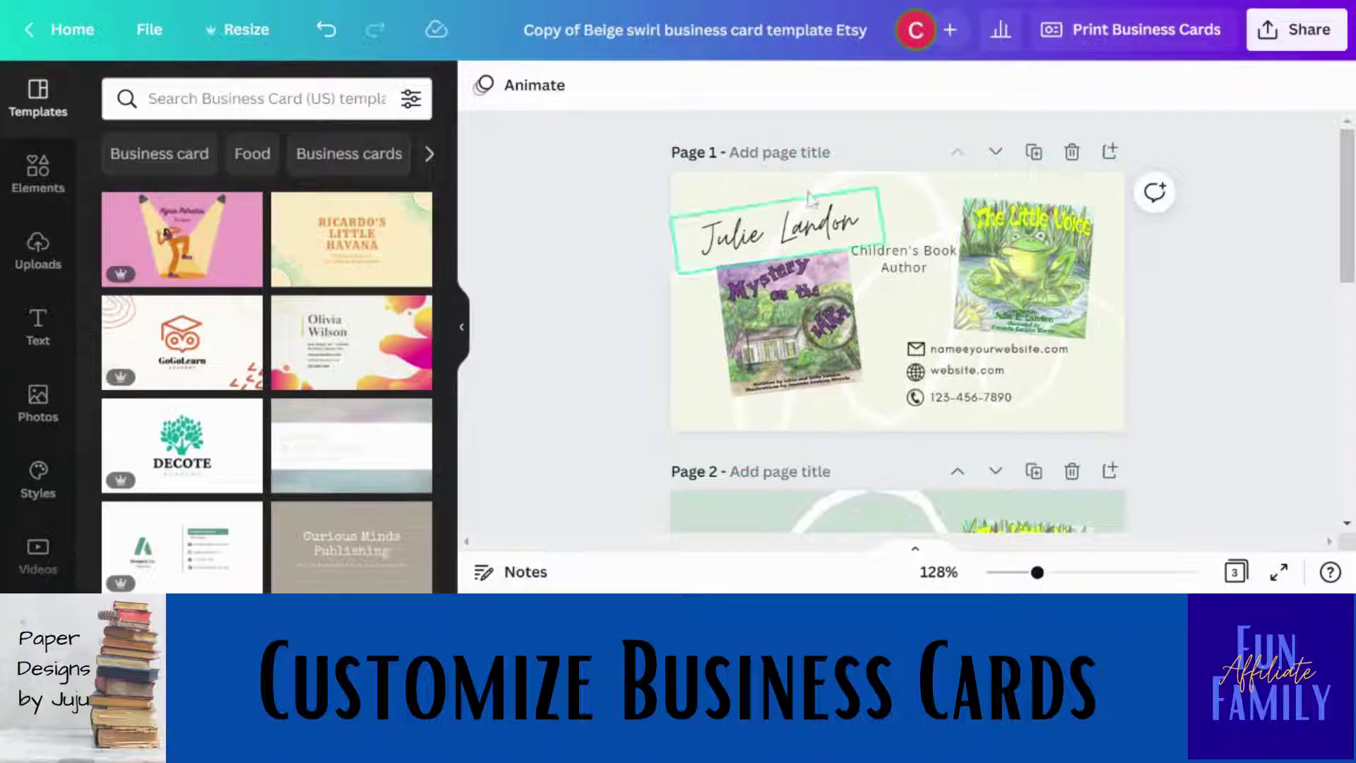
Clear the left photo frame and drop the uploaded Mystery cover back into it.
left_click(42, 244)
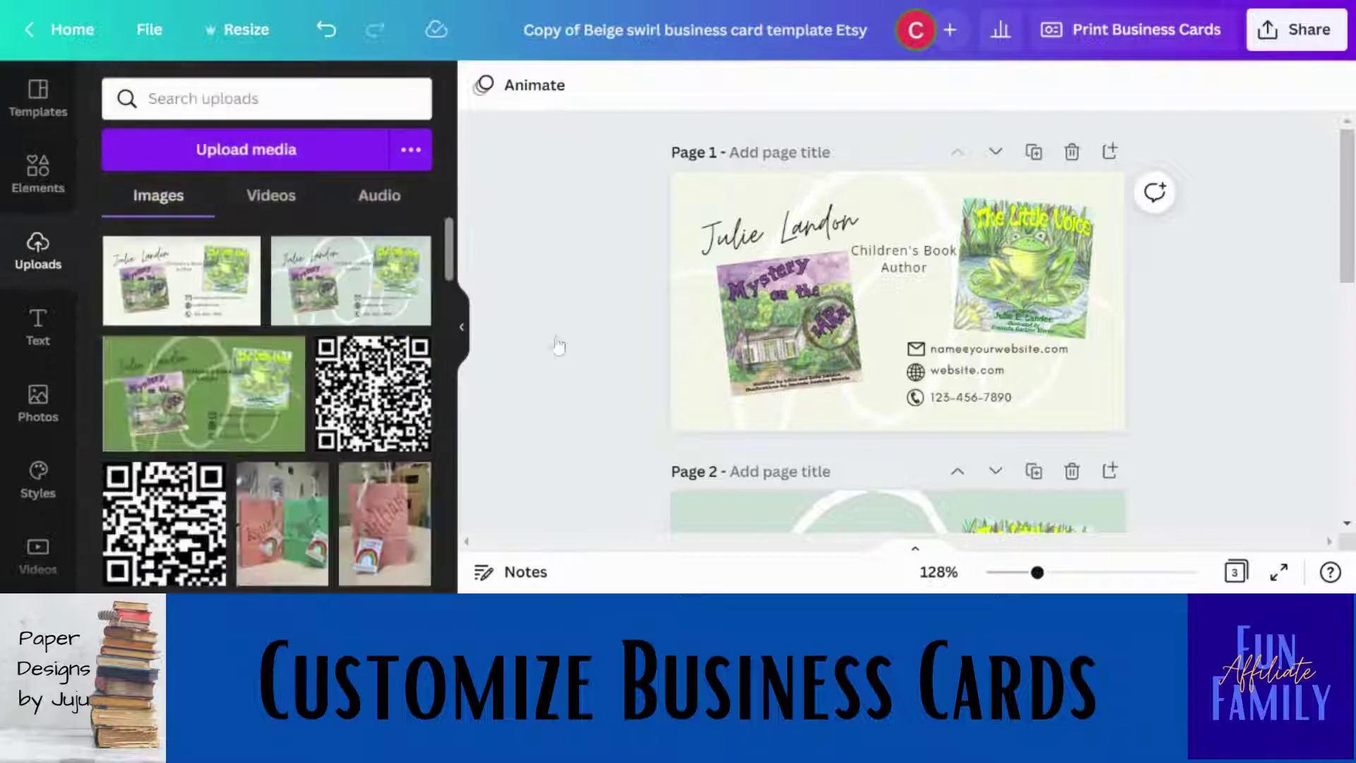
left_click(757, 338)
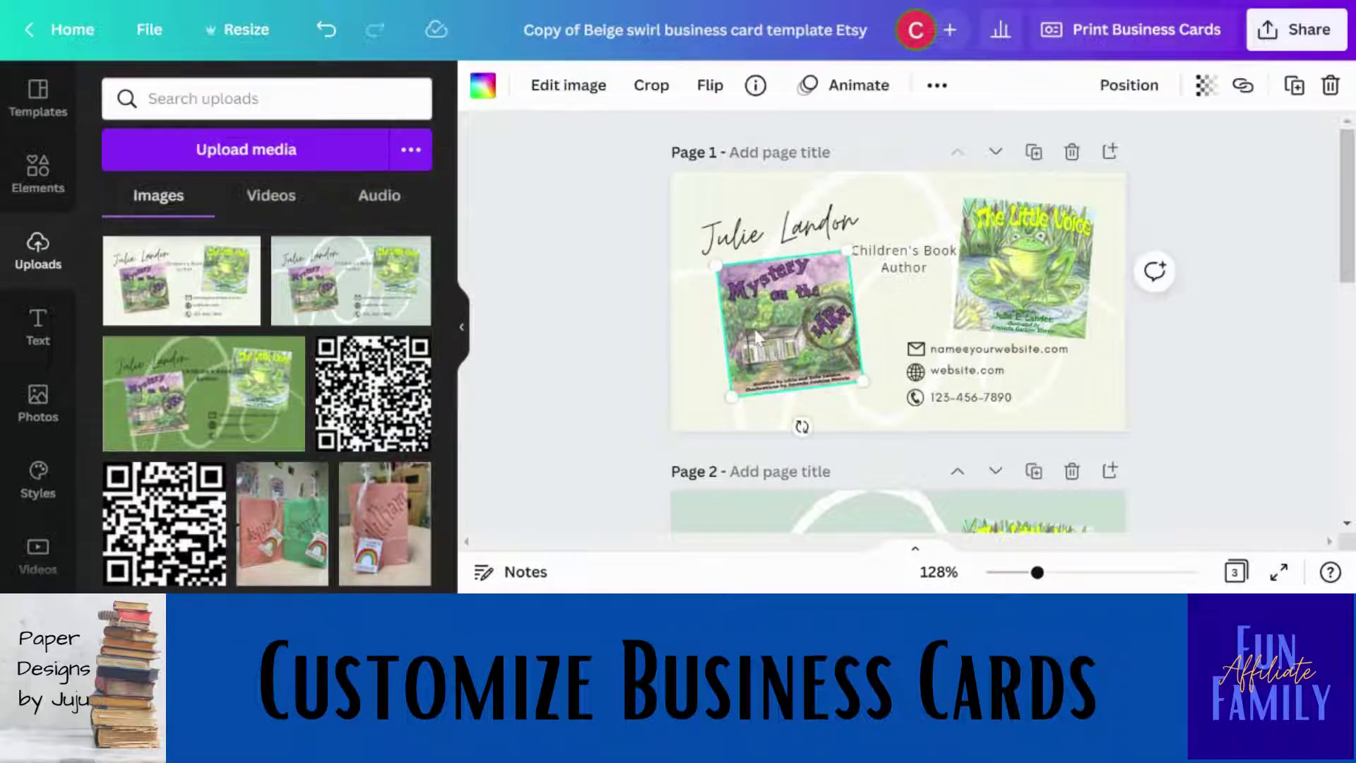
key("Delete")
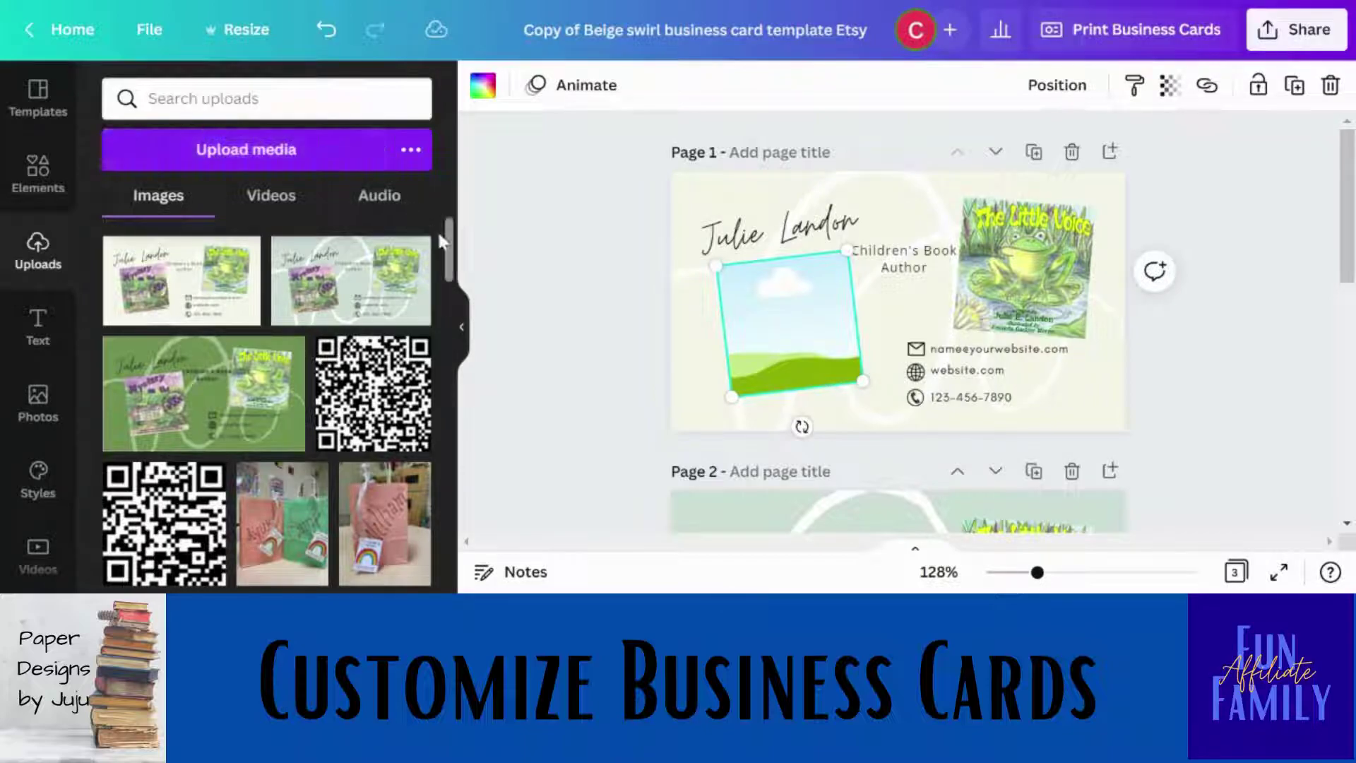
left_click_drag(453, 263, 456, 518)
scroll(455, 518, "down", 15)
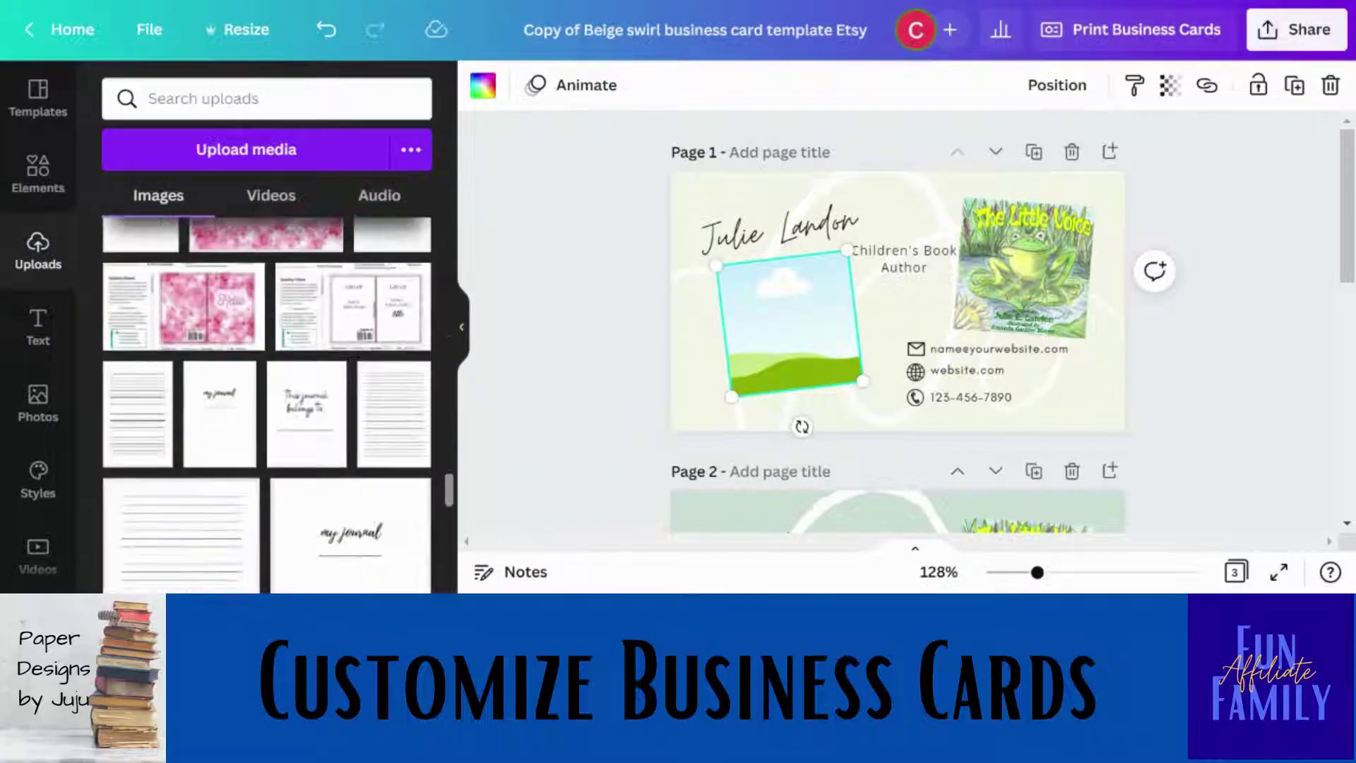
scroll(456, 537, "down", 10)
scroll(456, 544, "down", 10)
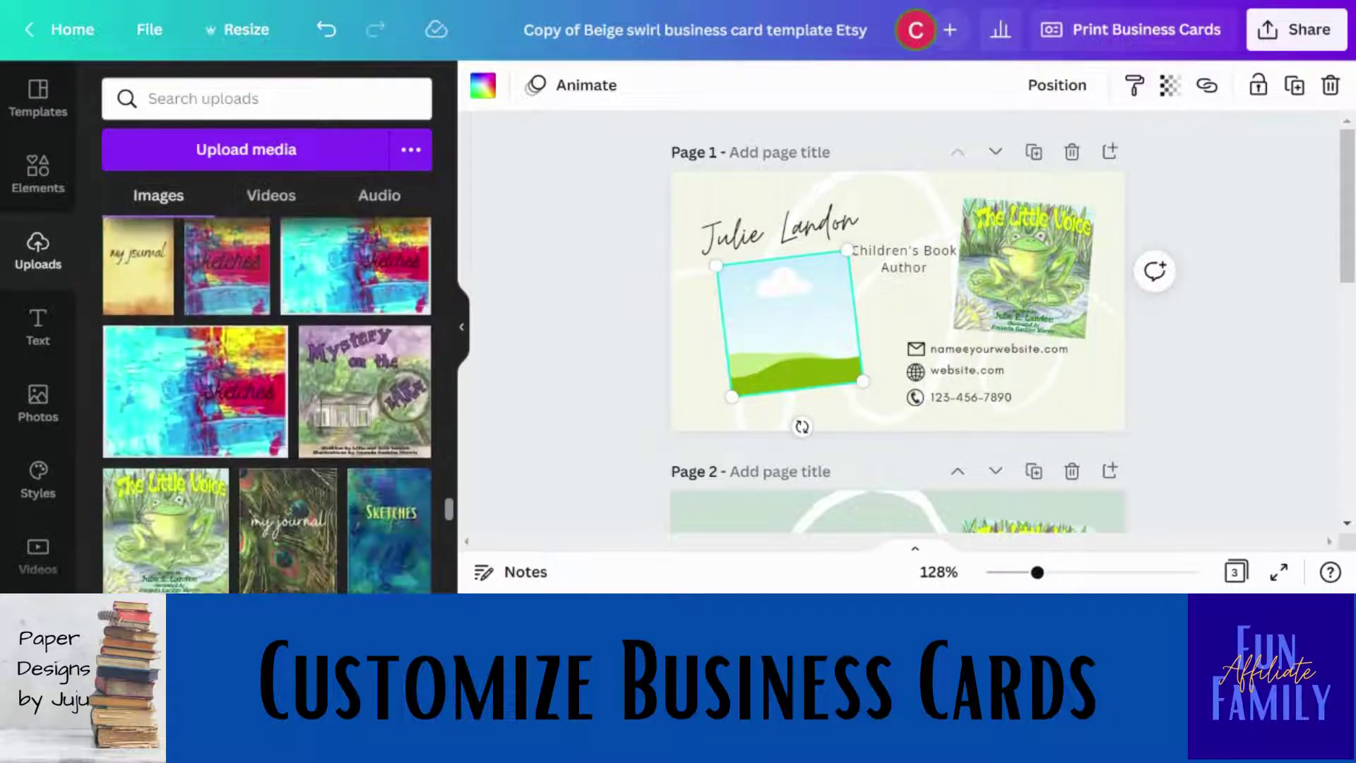
left_click_drag(401, 412, 752, 344)
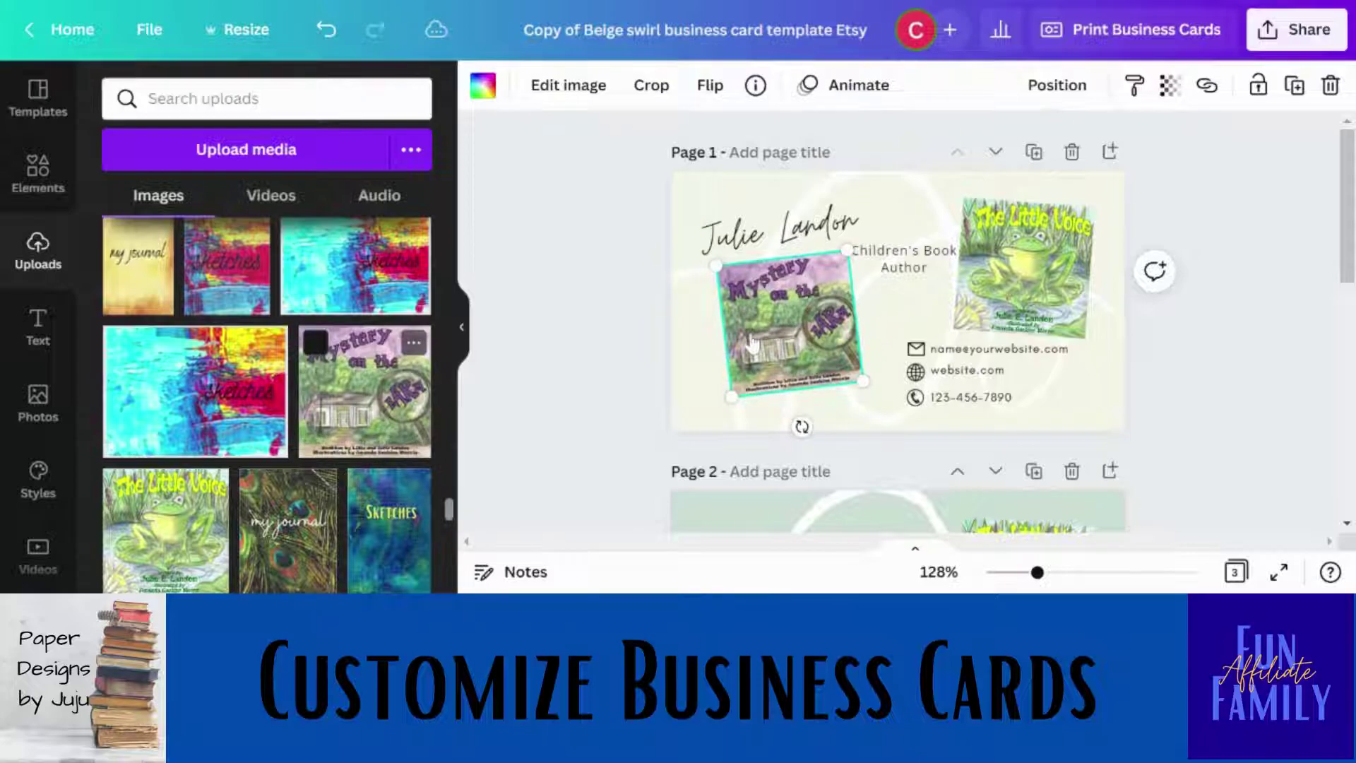
Delete The Little Voice cover and its placeholder frame from the card.
left_click(1017, 313)
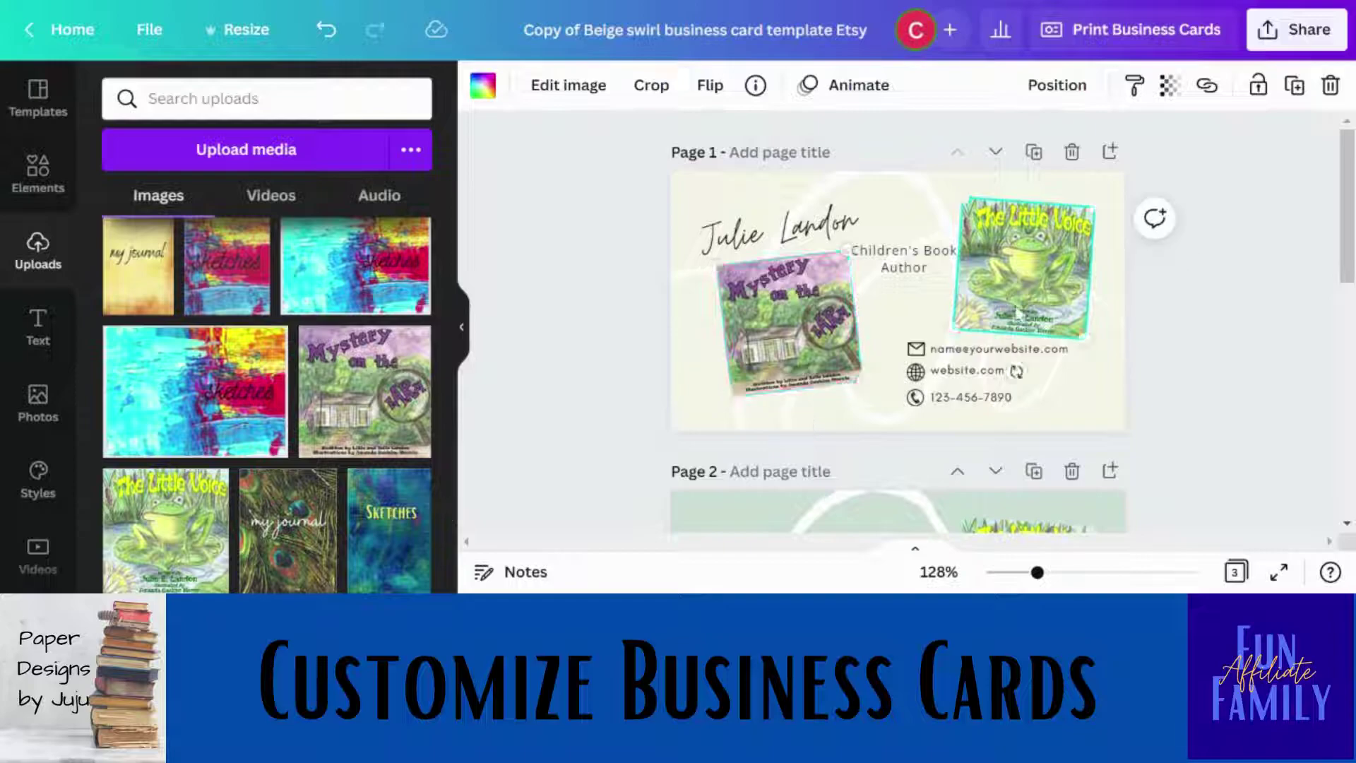
key("Delete")
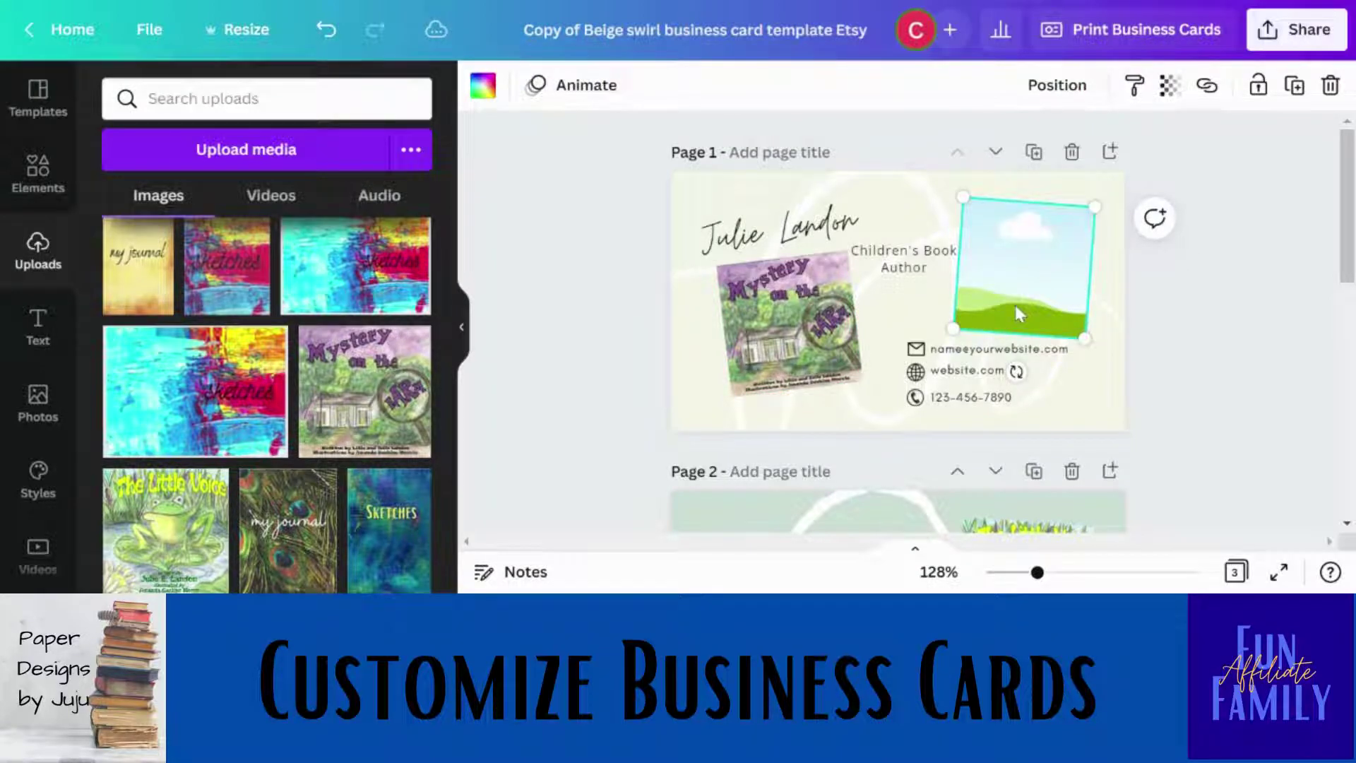
key("Delete")
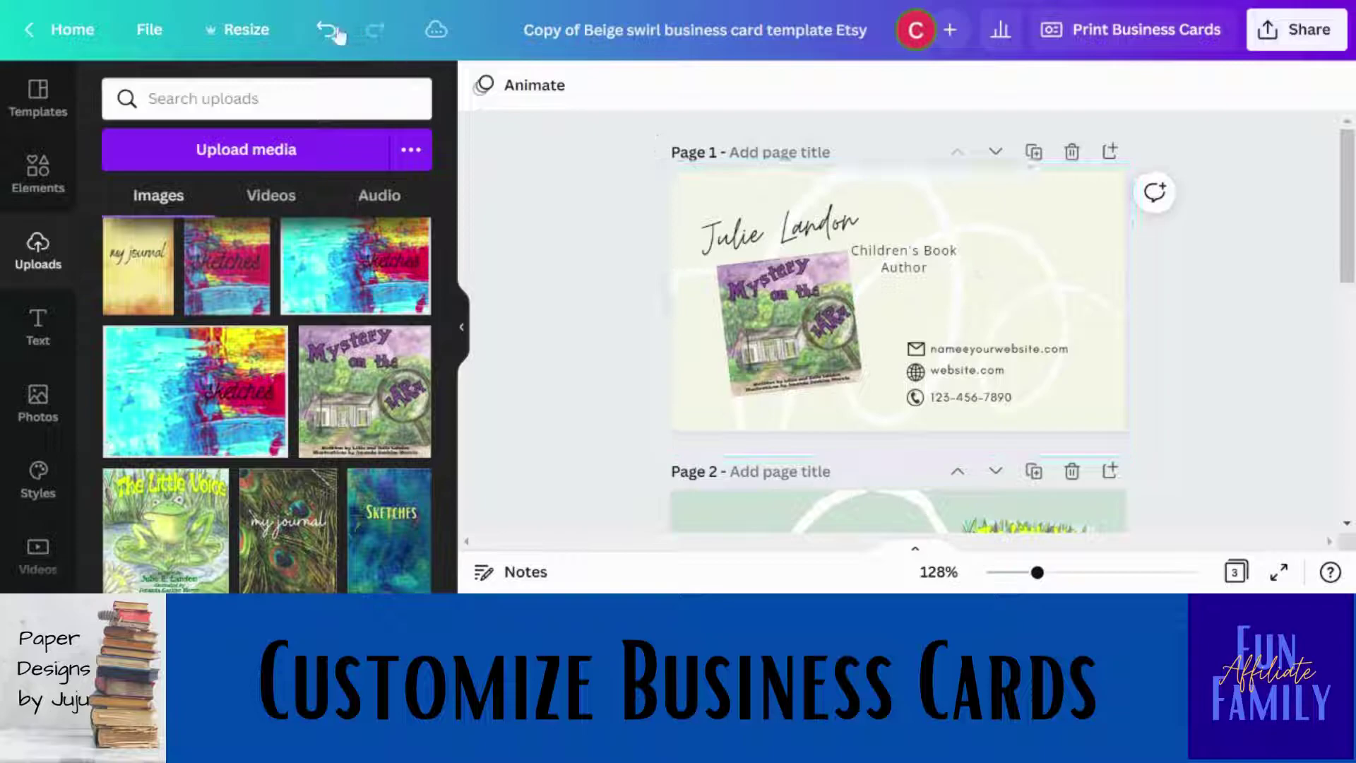
Undo twice to restore The Little Voice cover in the right frame, then select the card page.
left_click(325, 31)
left_click(323, 33)
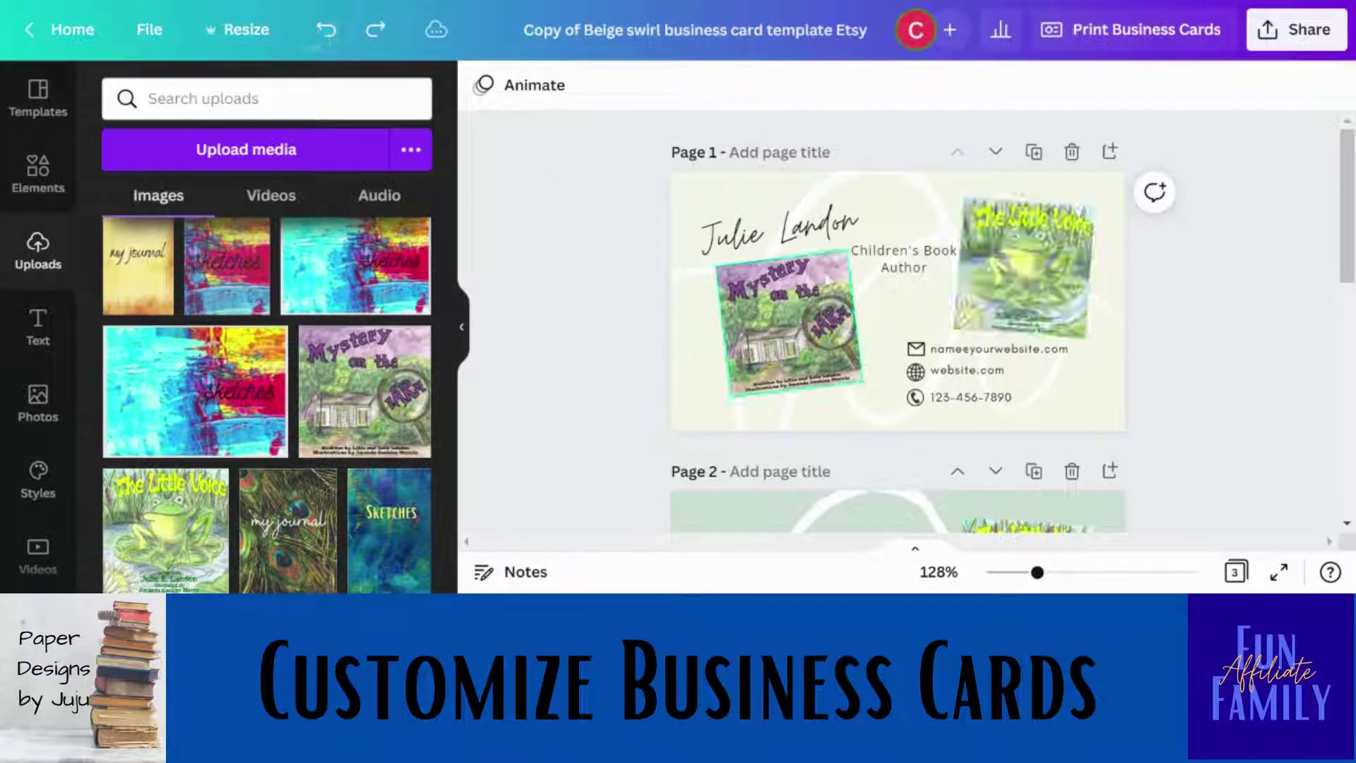
left_click(876, 293)
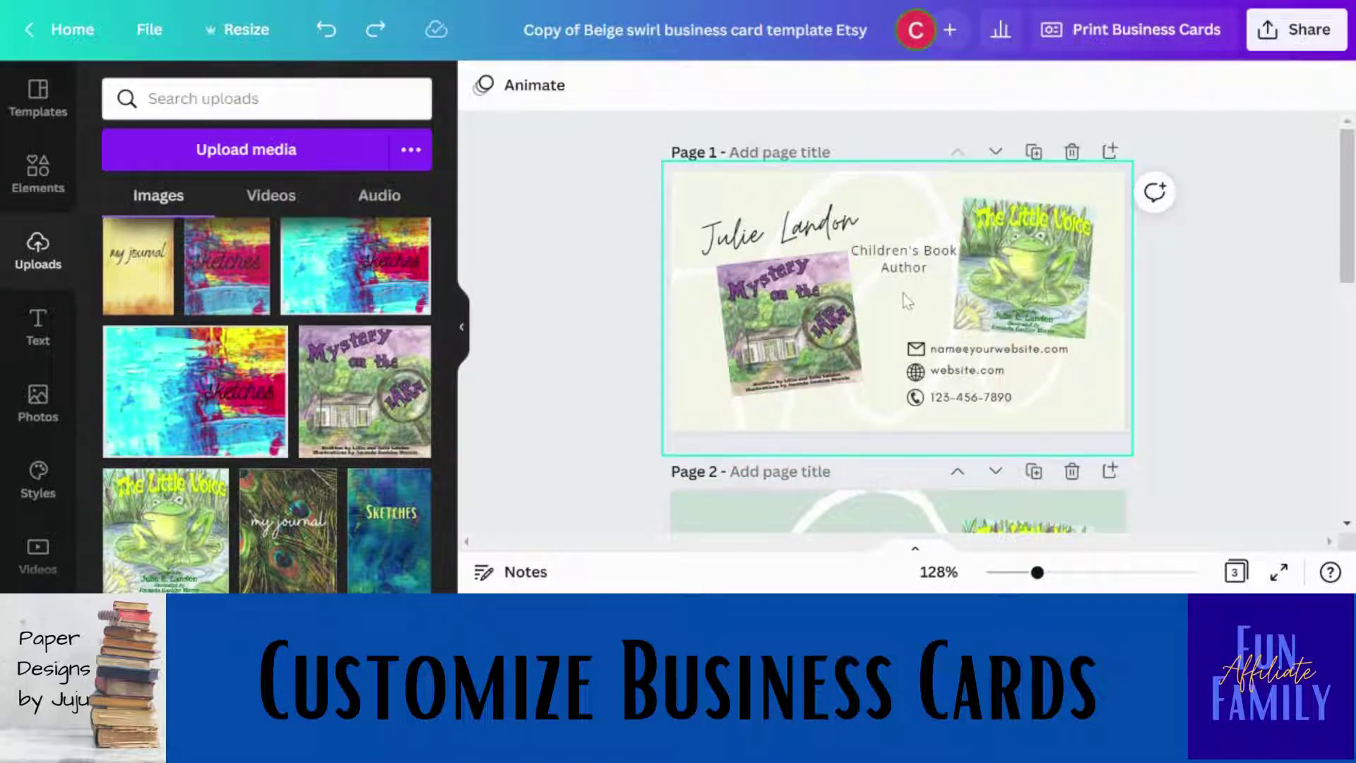
left_click(771, 192)
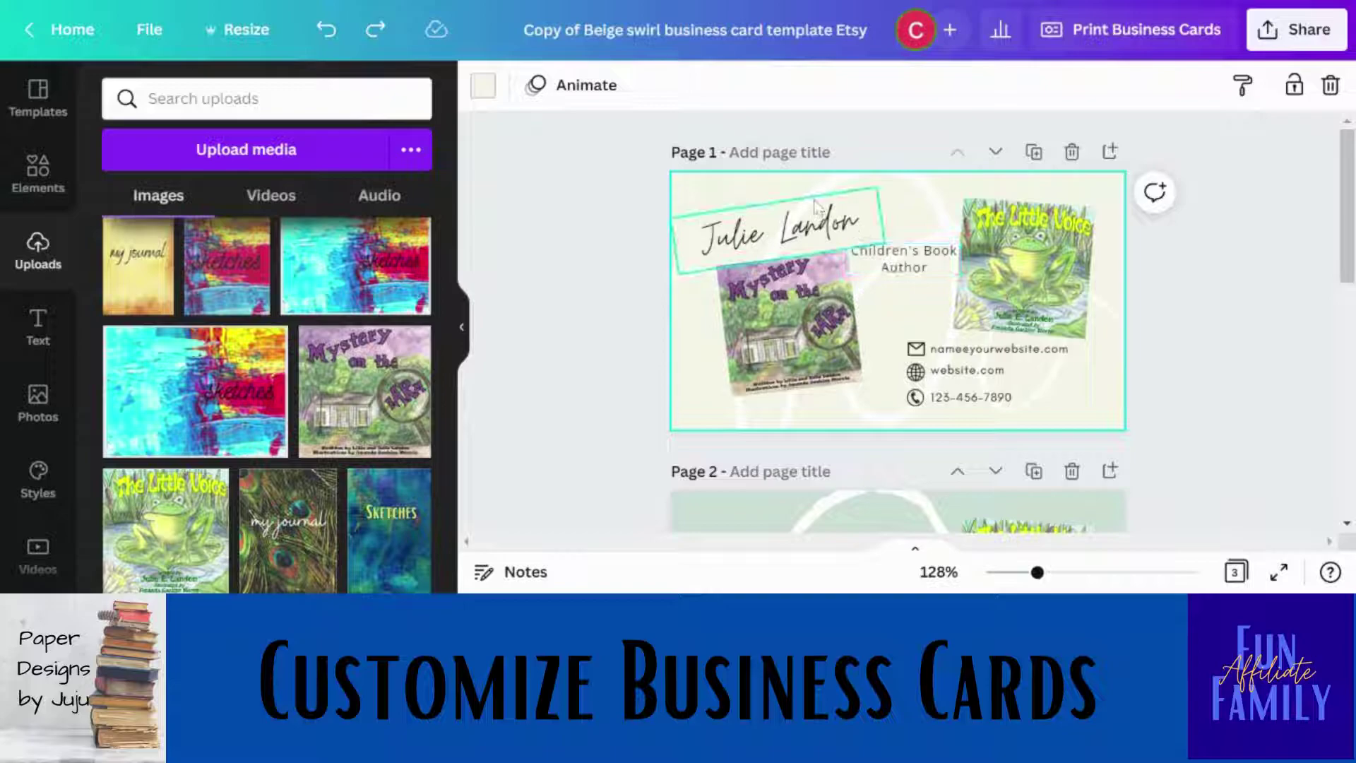
left_click(889, 215)
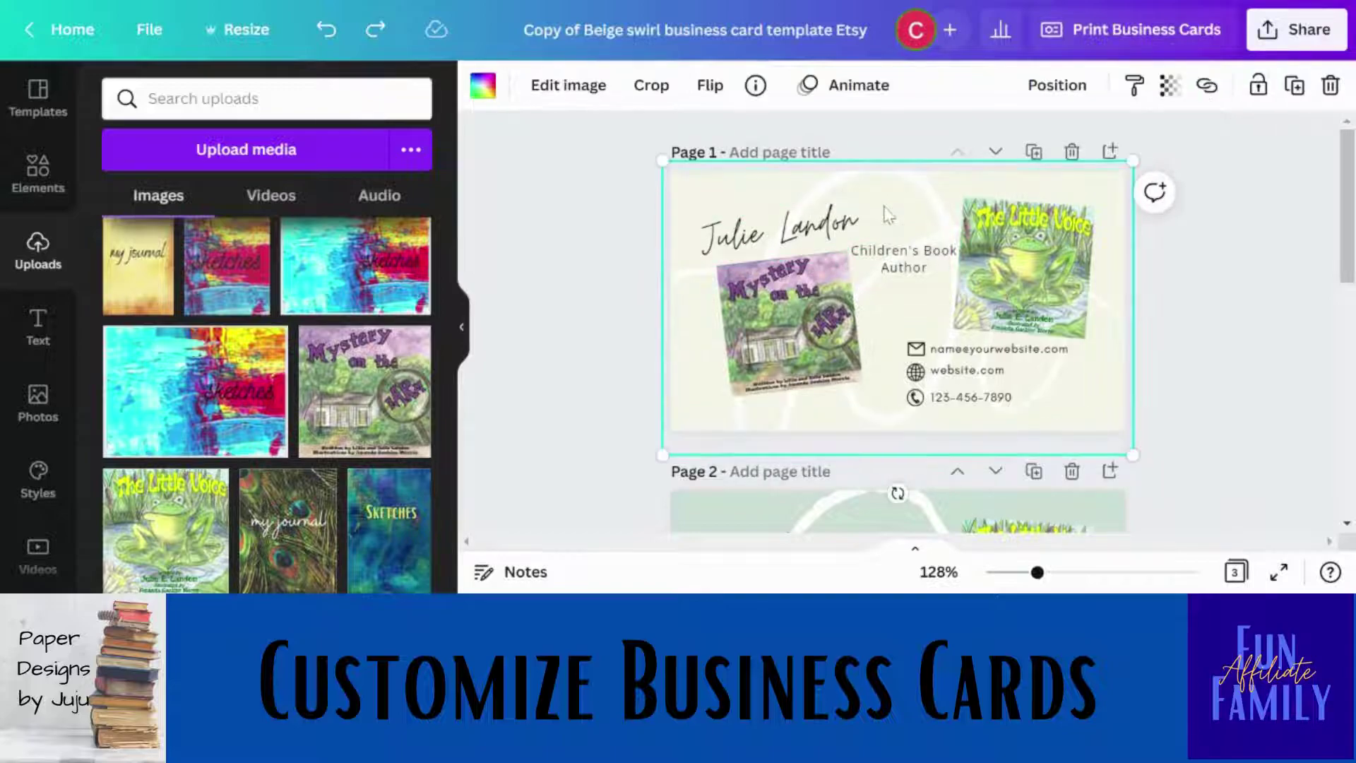
left_click(1088, 393)
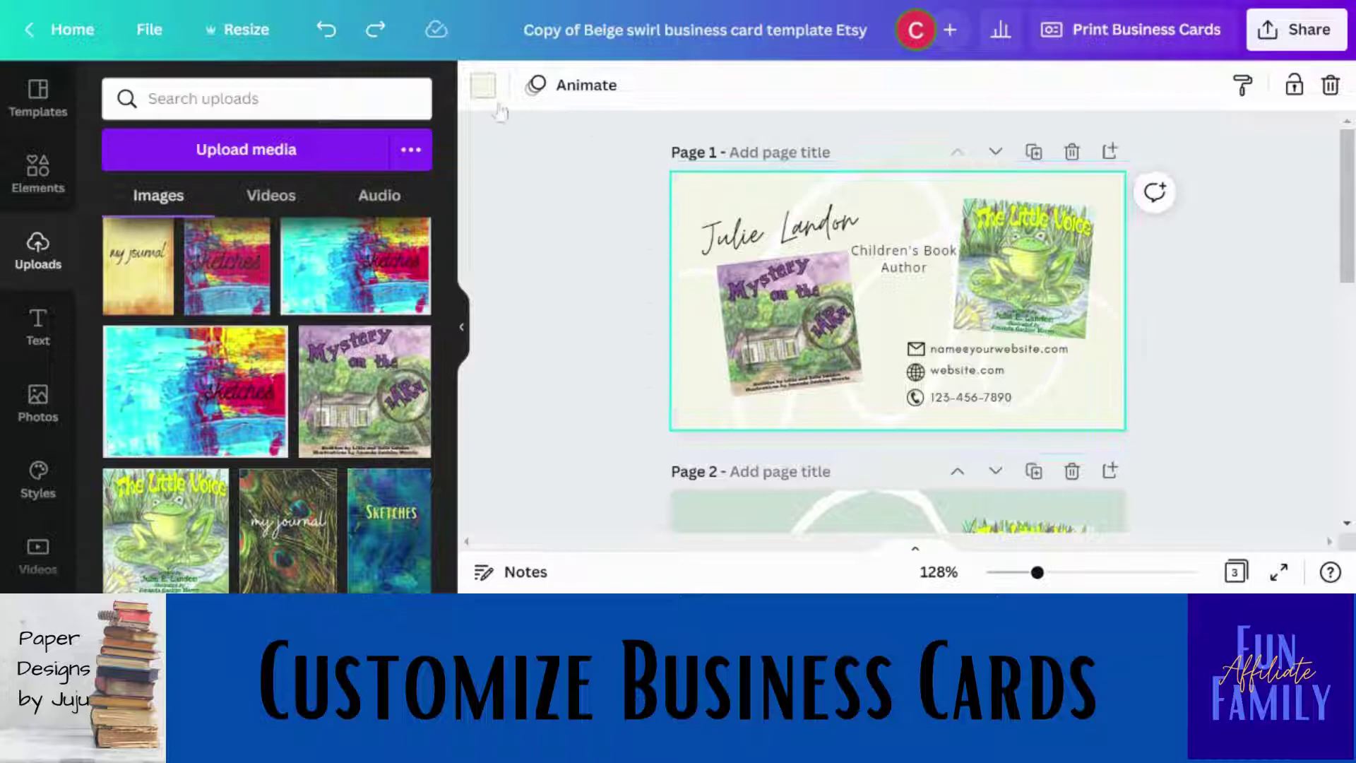
Browse the page background colour choices, then return to the uploaded images.
left_click(483, 85)
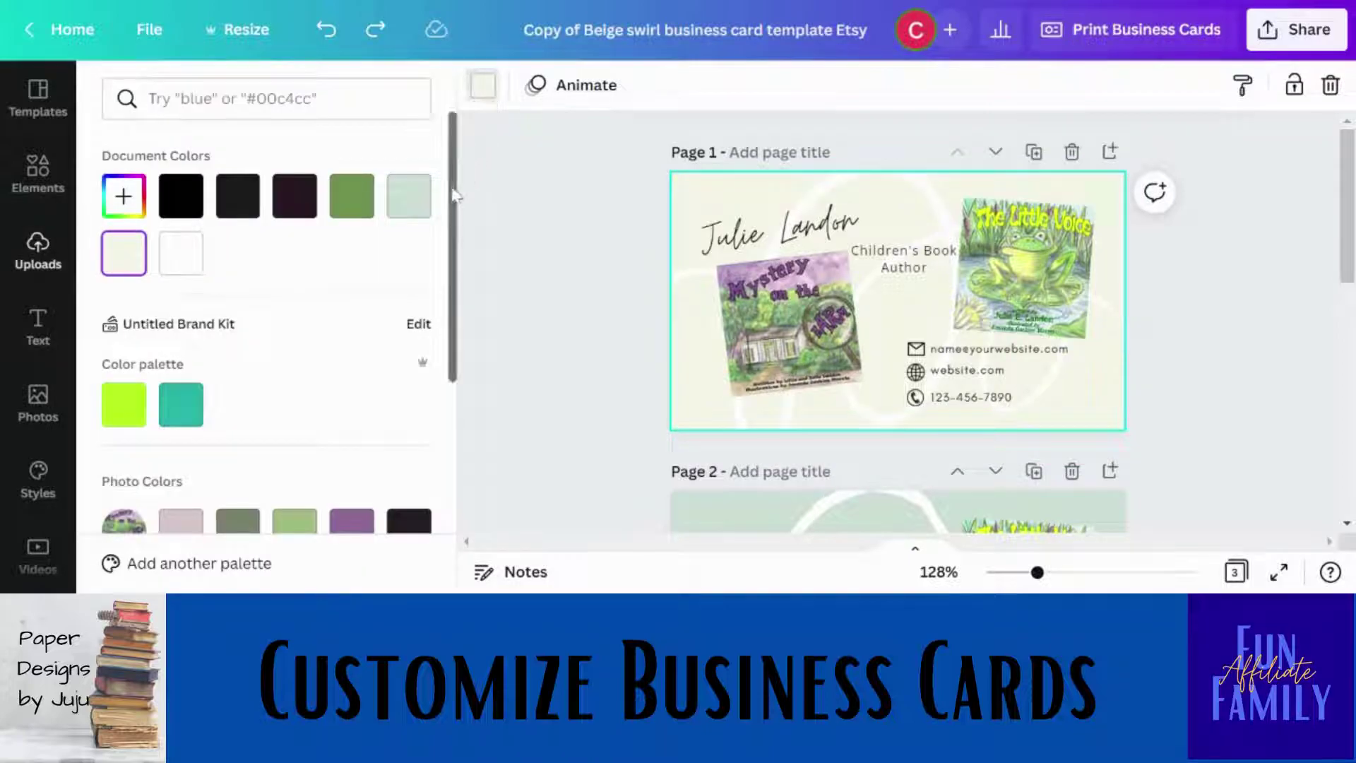
scroll(452, 212, "down", 5)
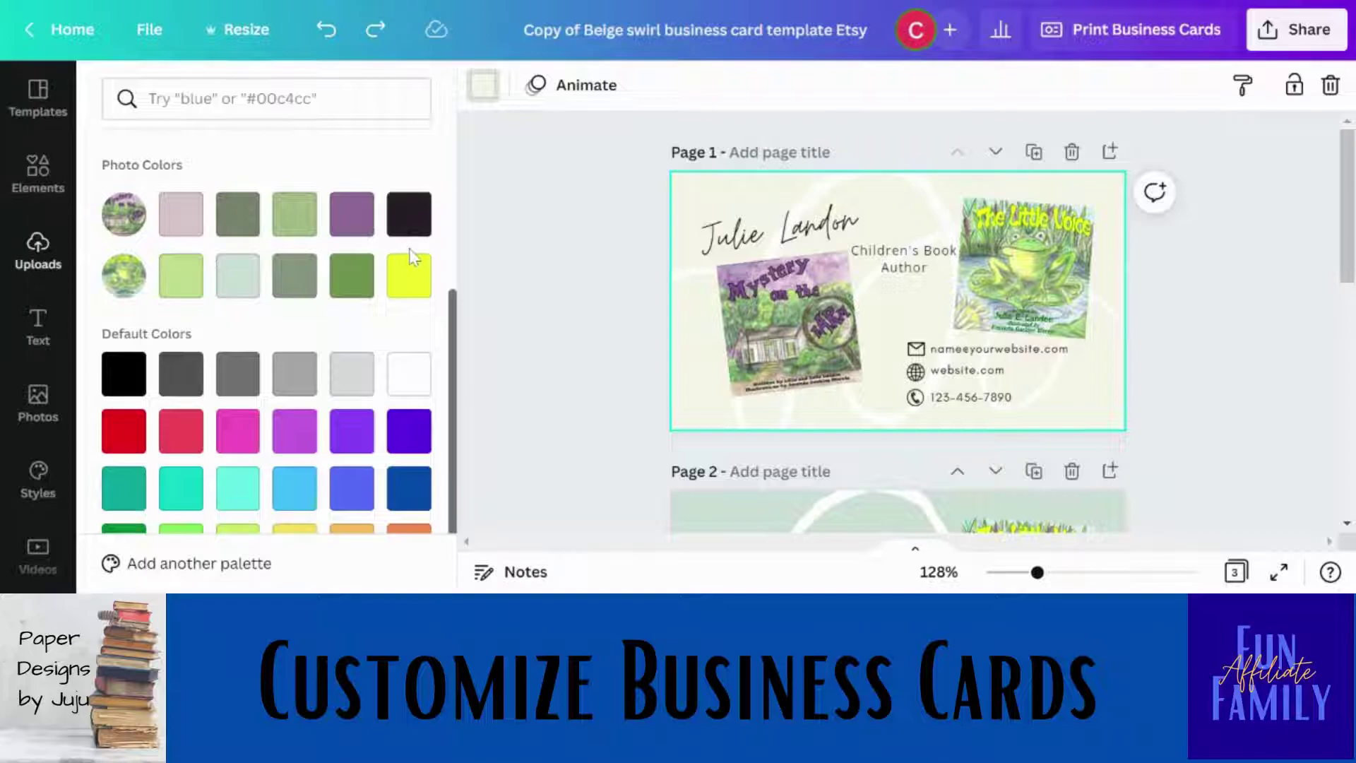
left_click(548, 248)
left_click_drag(1349, 177, 1350, 126)
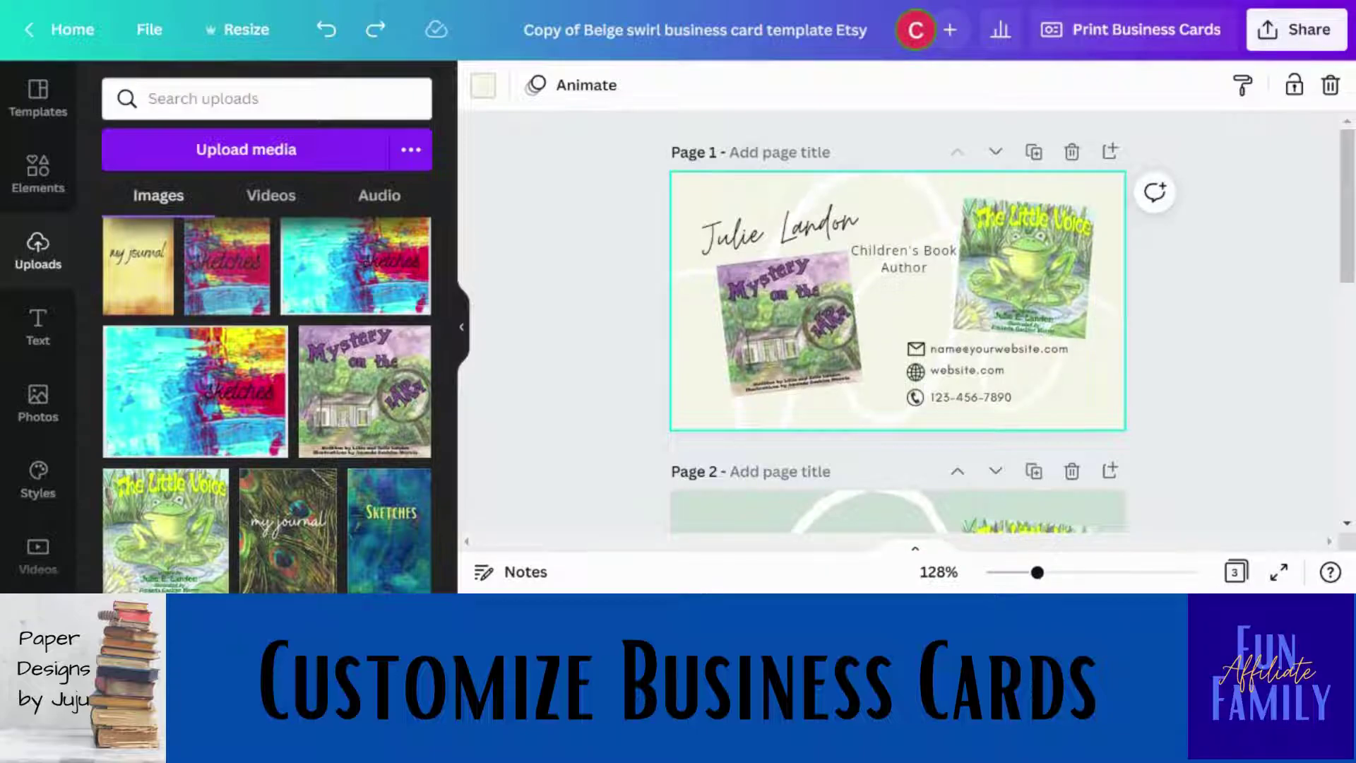
Download Page 1 alone as a PNG from Share > Download and dismiss the confirmation.
left_click(1269, 33)
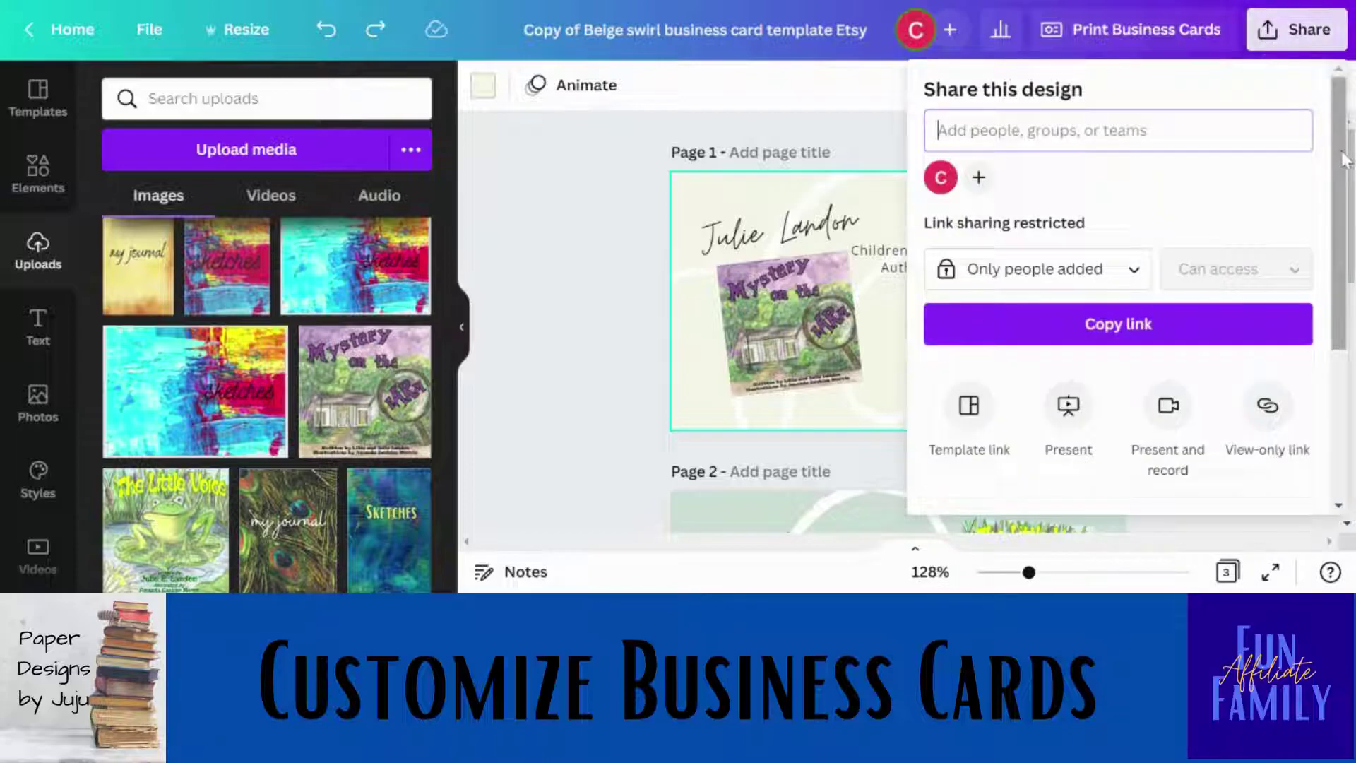
scroll(1342, 263, "down", 2)
scroll(1342, 262, "down", 2)
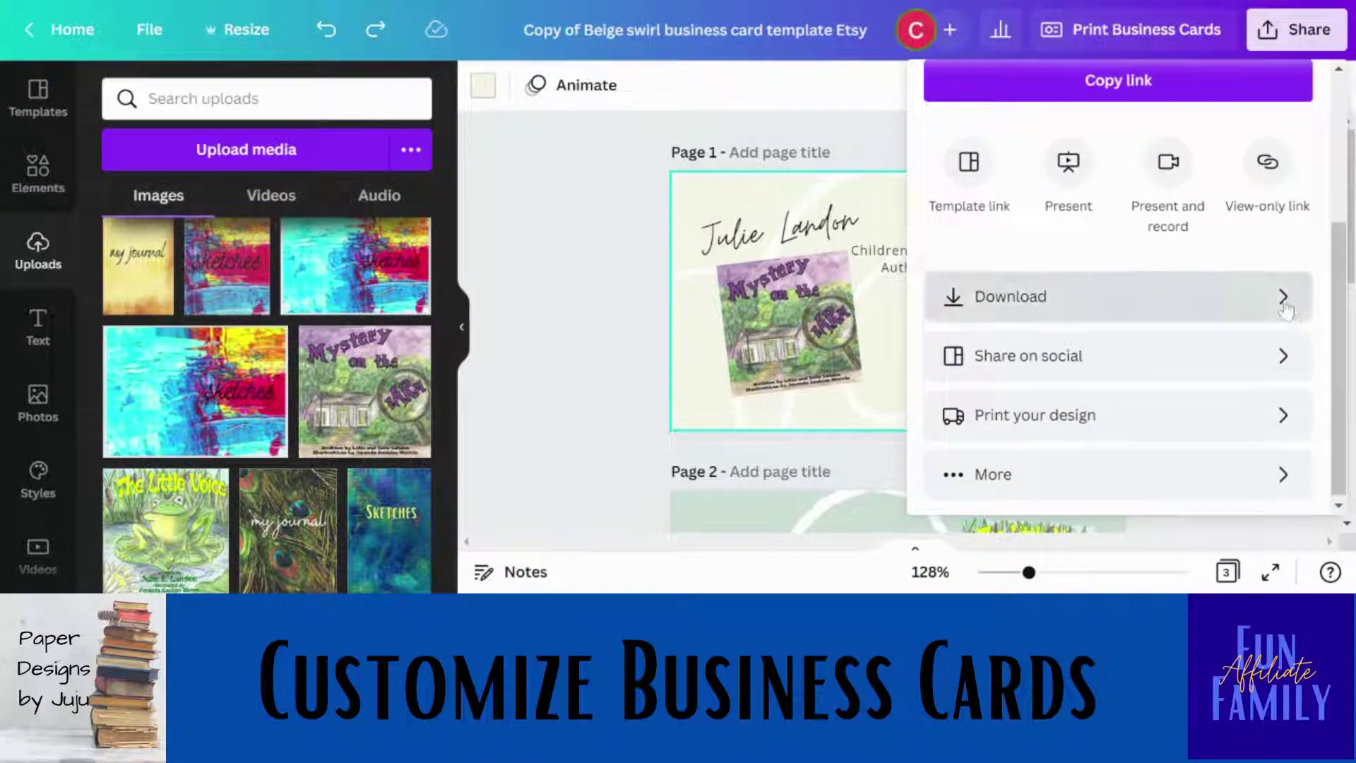
left_click(1286, 308)
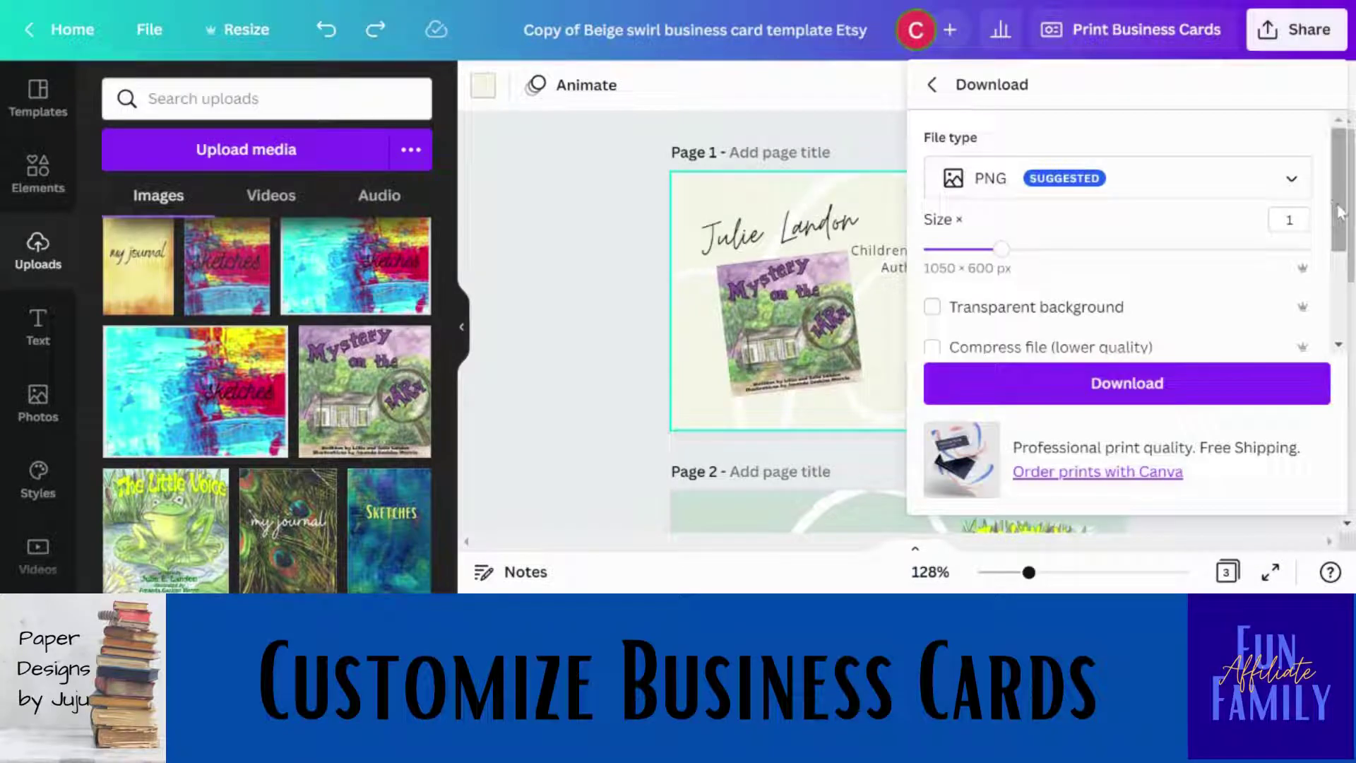
scroll(1341, 212, "down", 3)
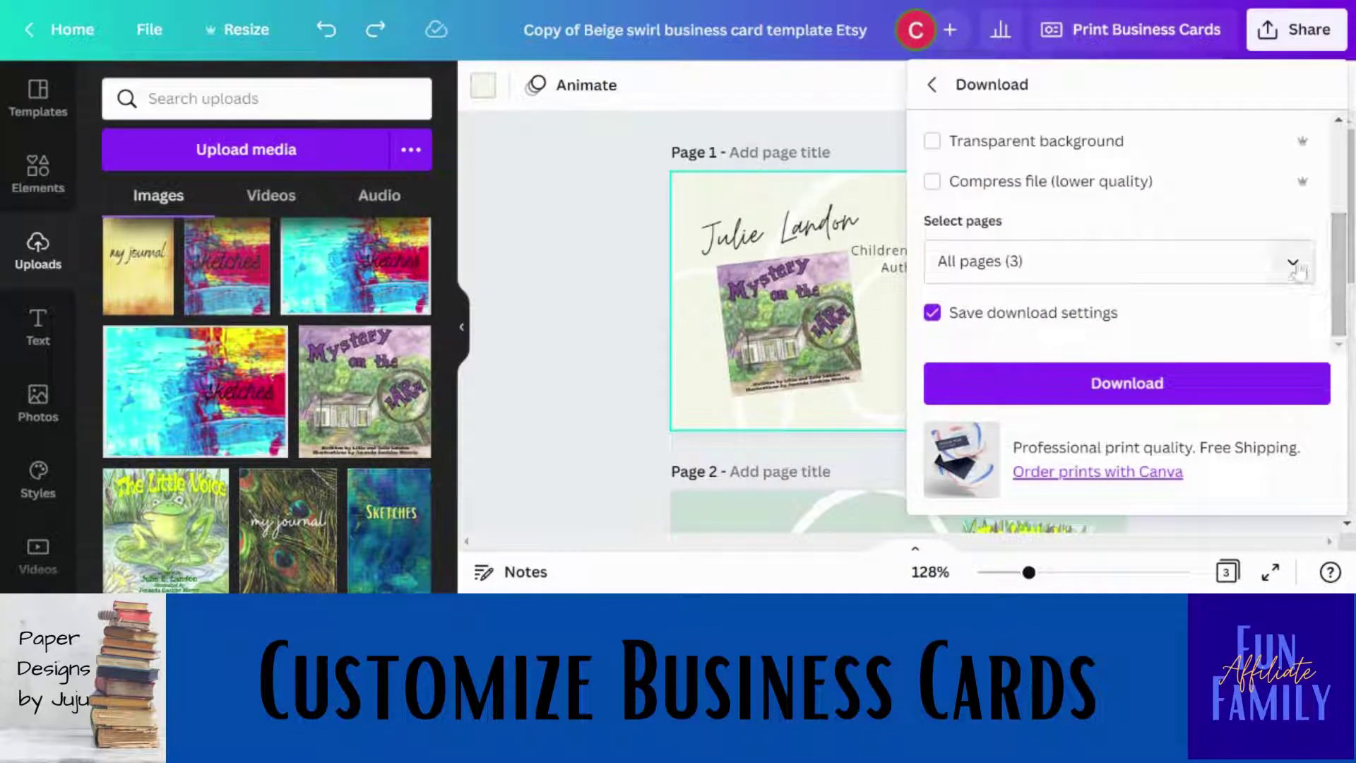
left_click(1293, 263)
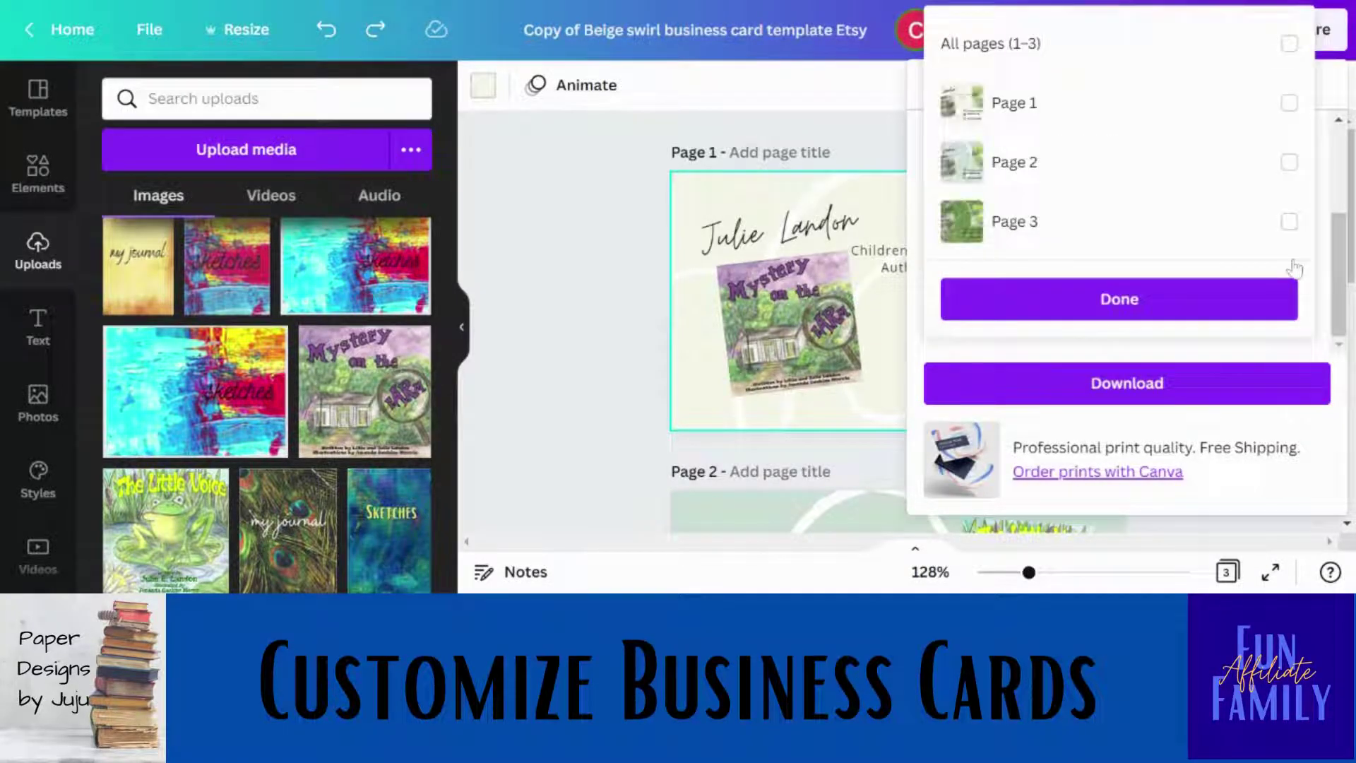
left_click(1290, 104)
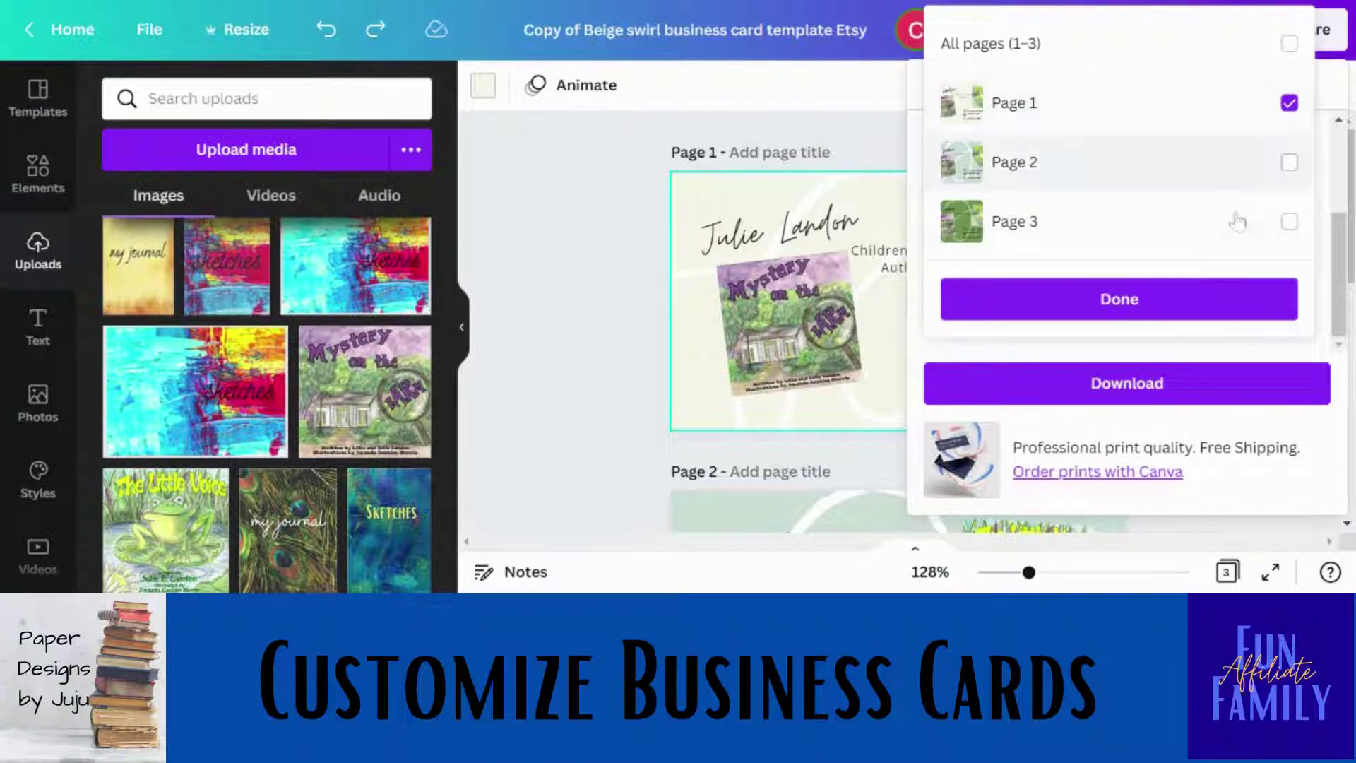
left_click(1185, 303)
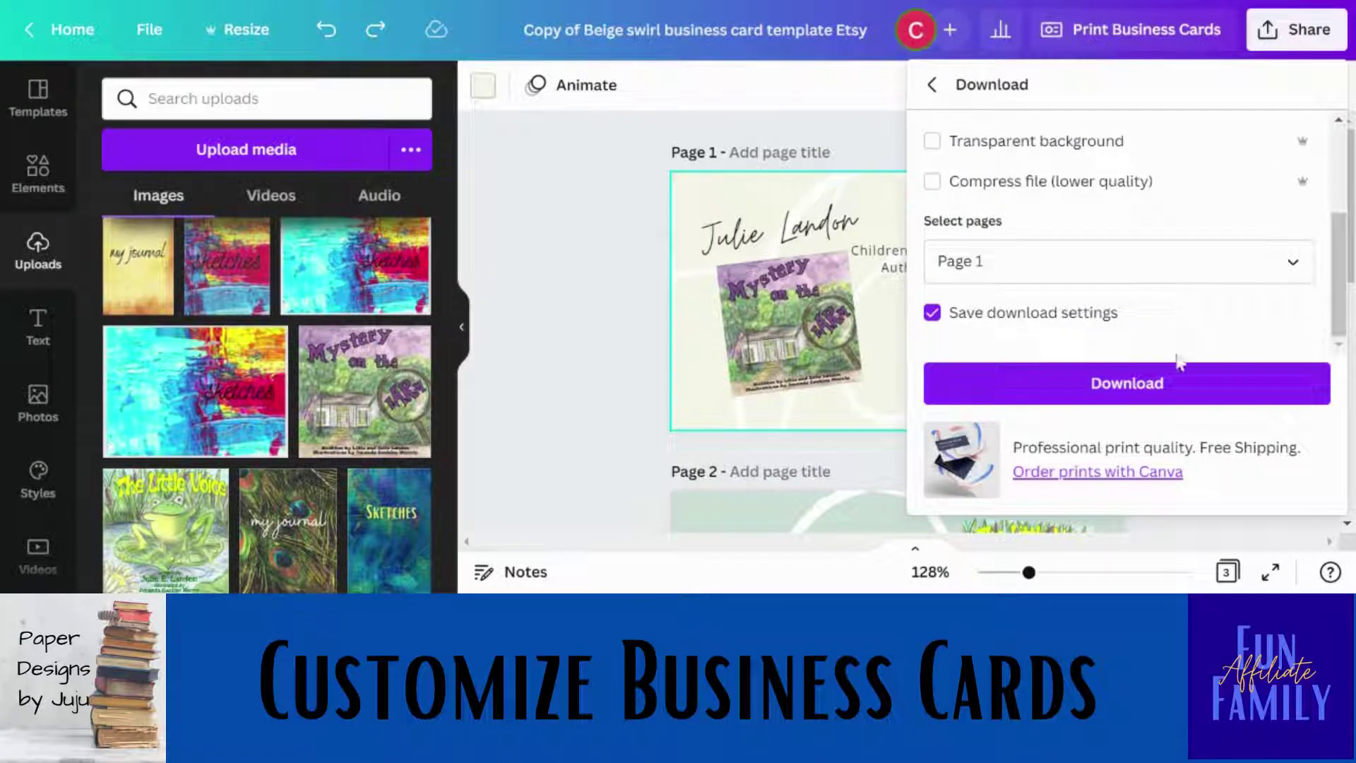
left_click(1176, 387)
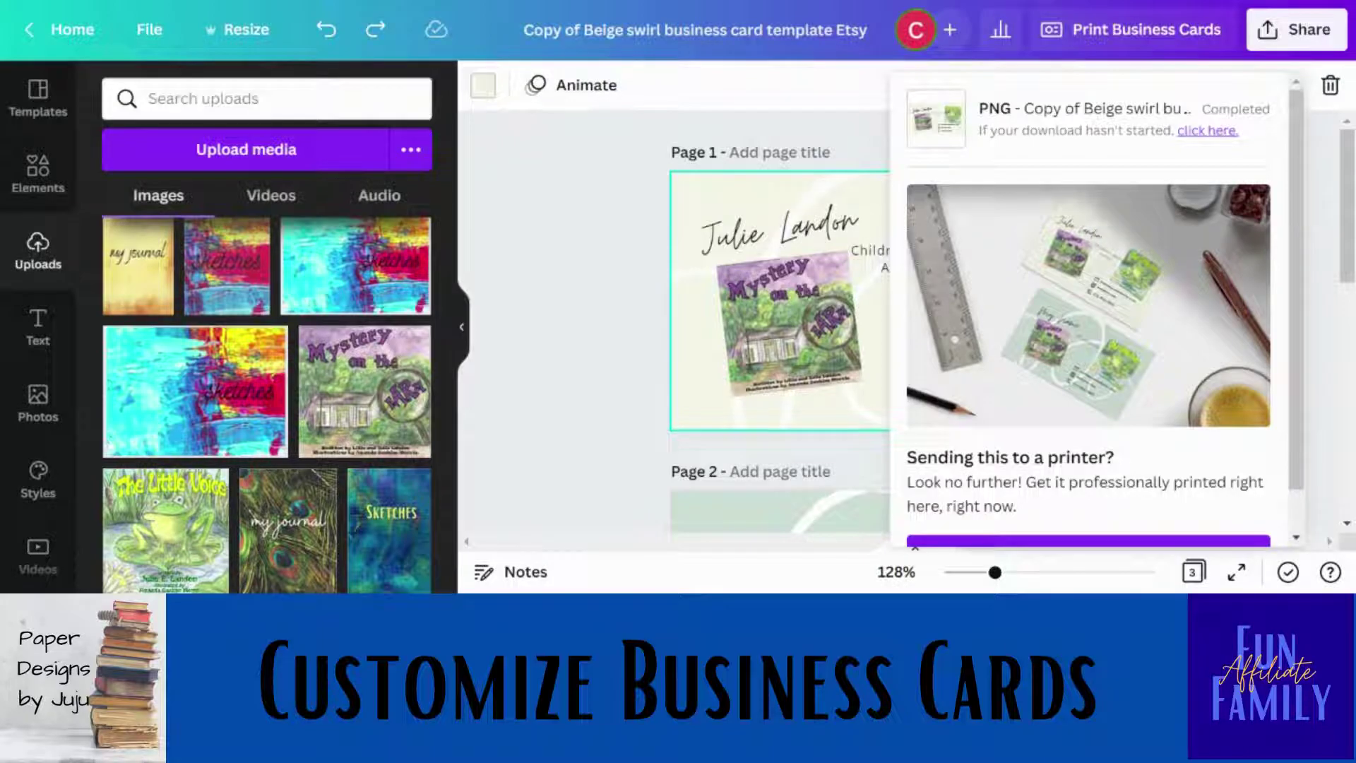
left_click(553, 230)
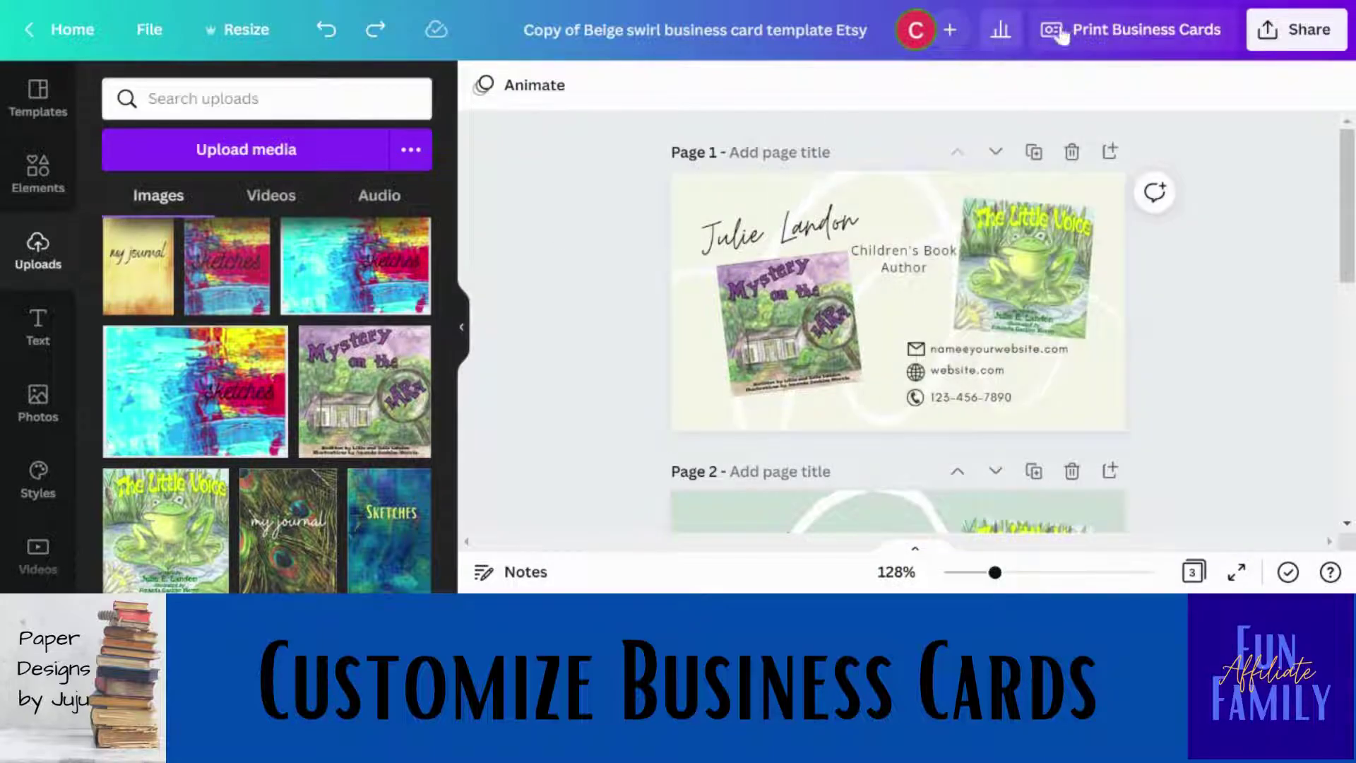
View Canva's Print Business Cards offer, then bring up Vistaprint's Business Cards menu.
left_click(1100, 34)
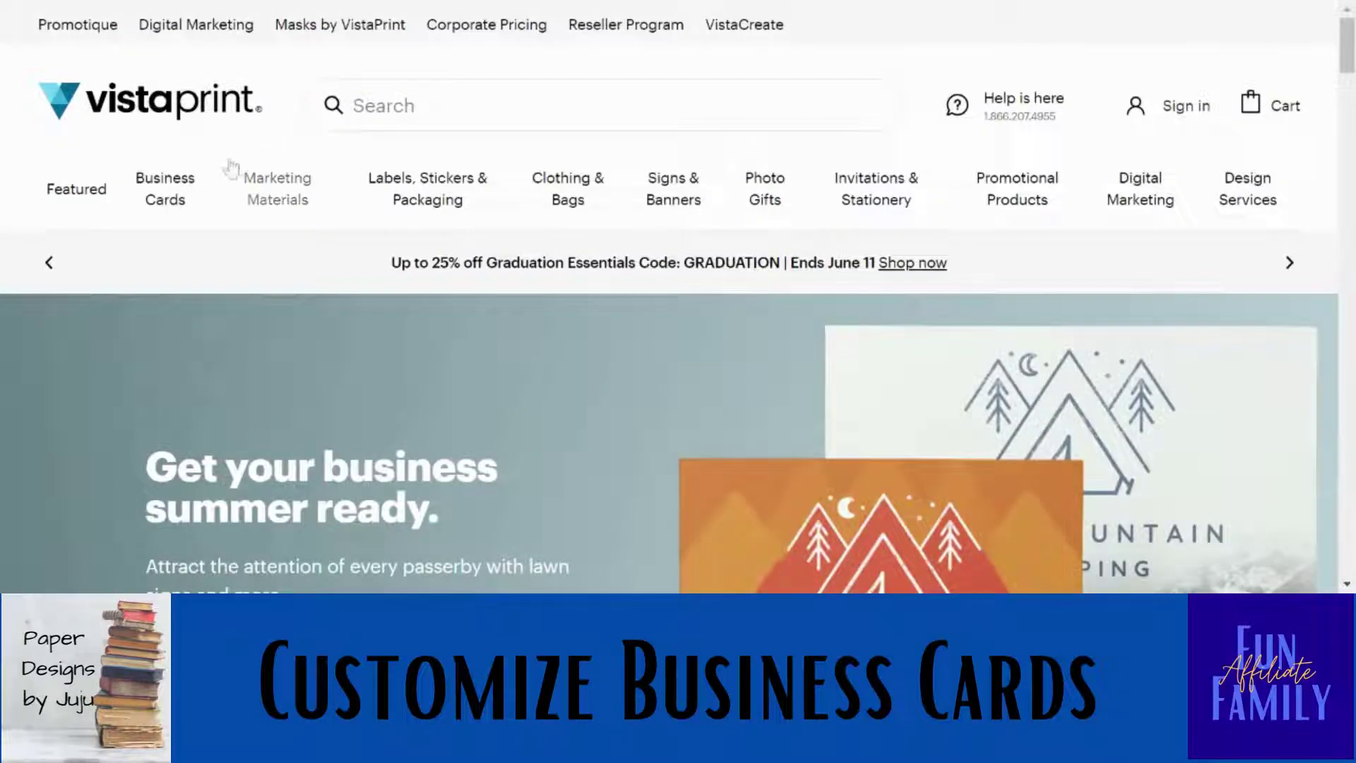
mouse_move(187, 196)
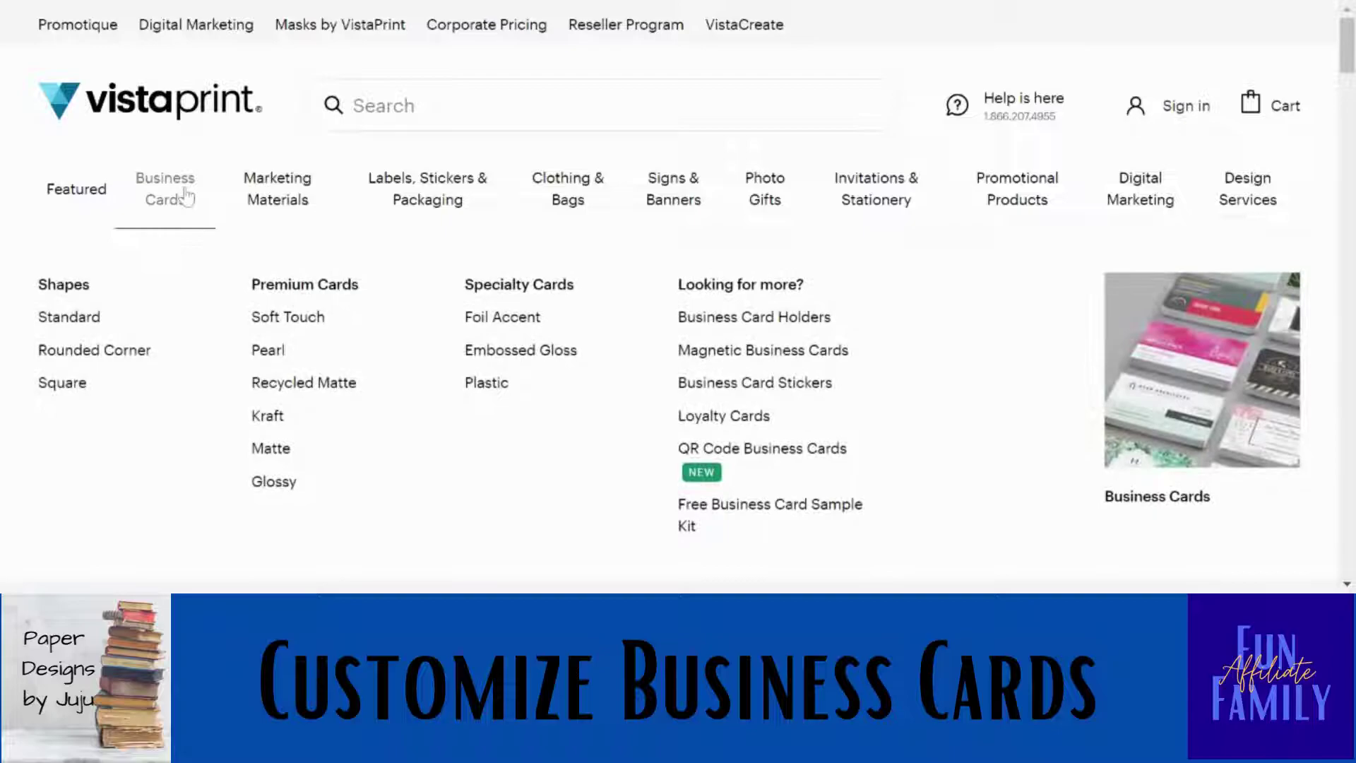
Start a Standard horizontal business card order using your own uploaded design.
left_click(99, 323)
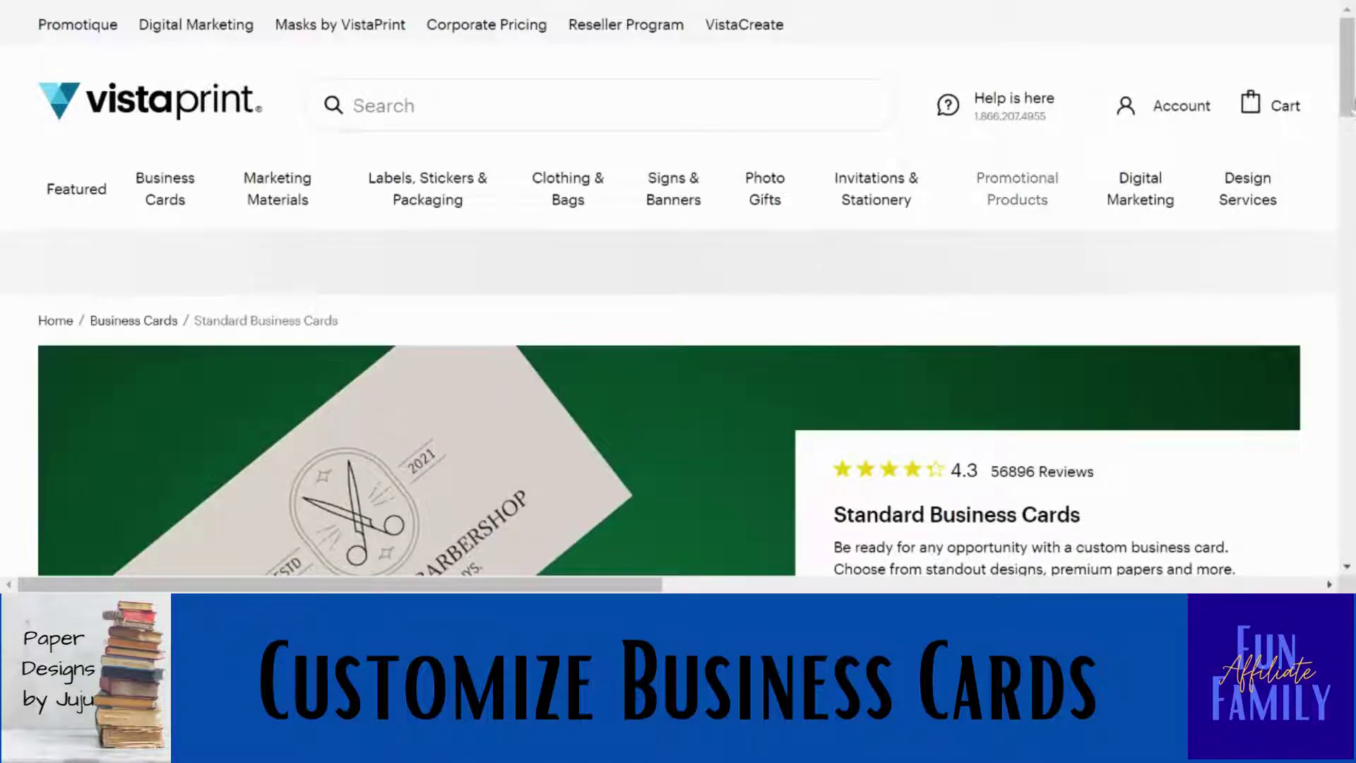
left_click_drag(1350, 106, 1351, 192)
scroll(1350, 192, "up", 1)
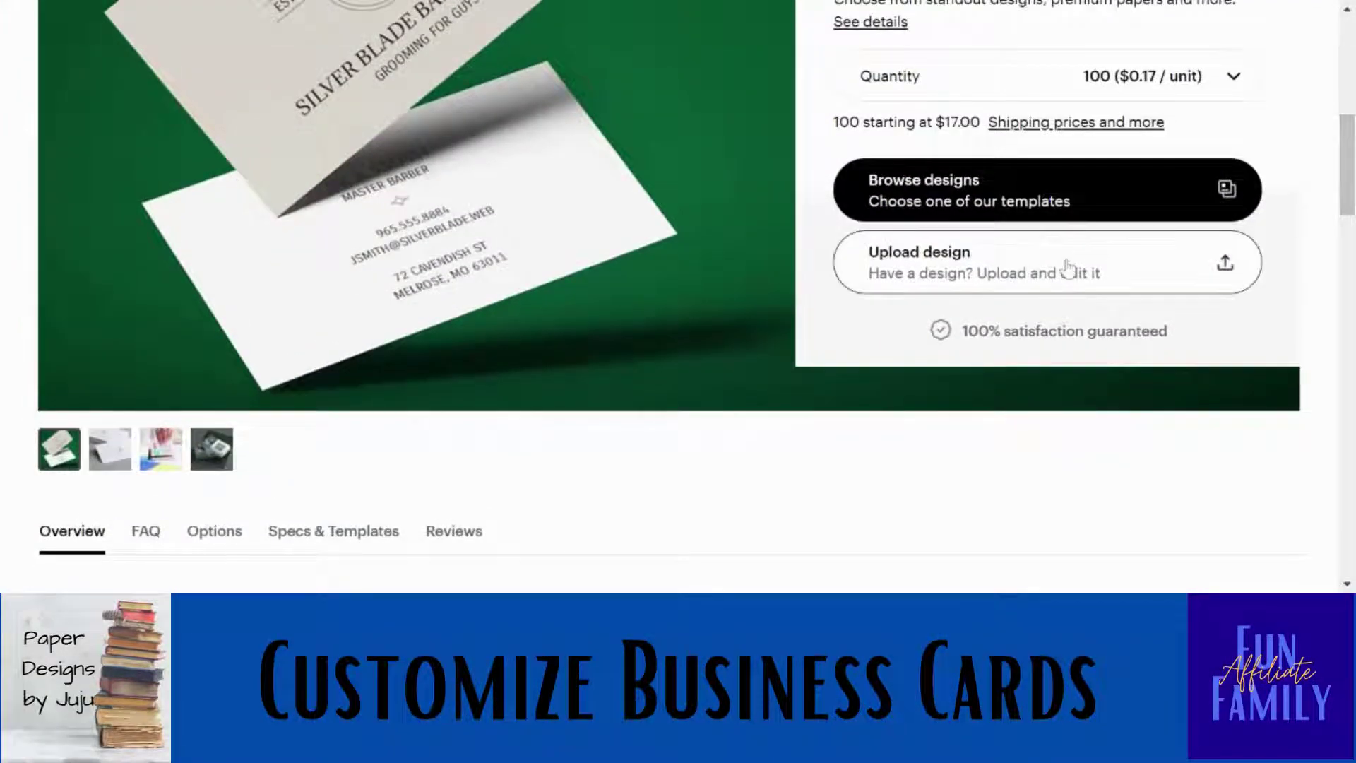
left_click(1068, 268)
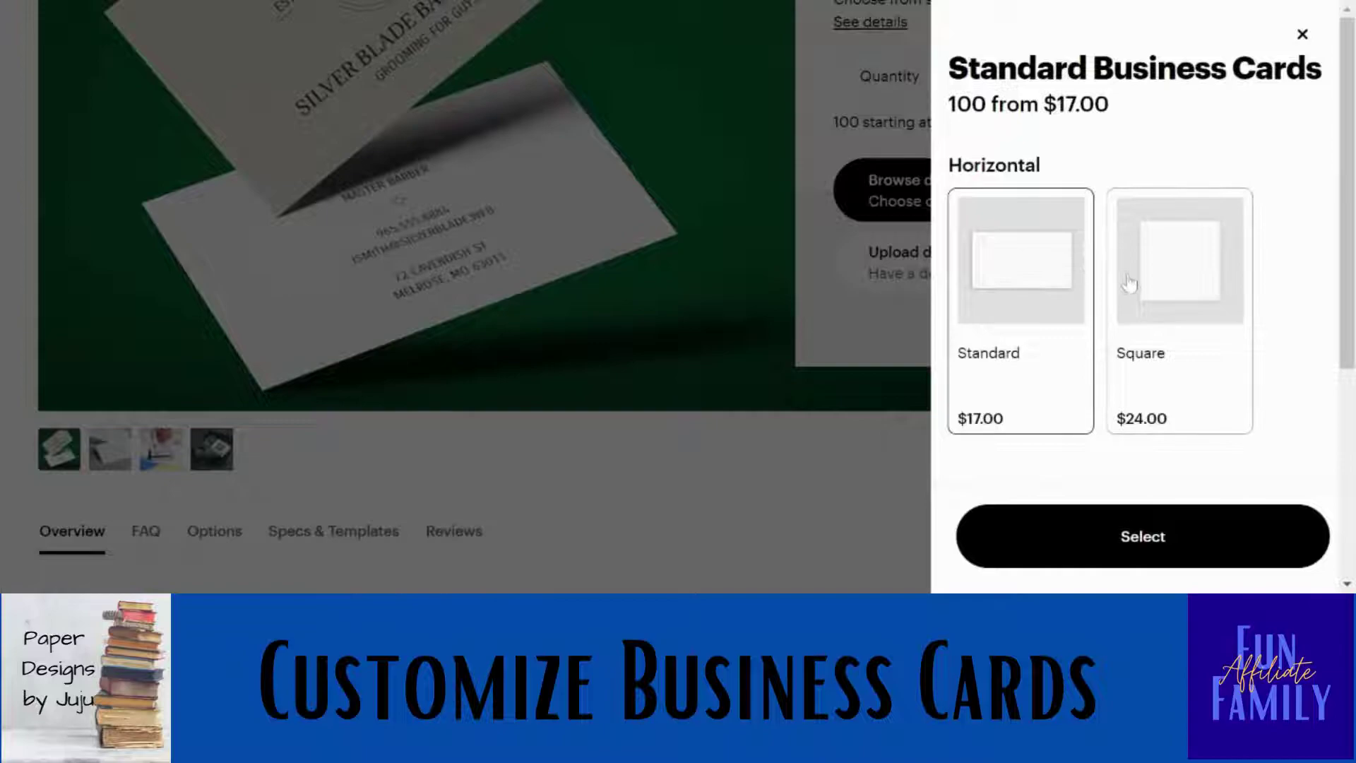
left_click(1053, 546)
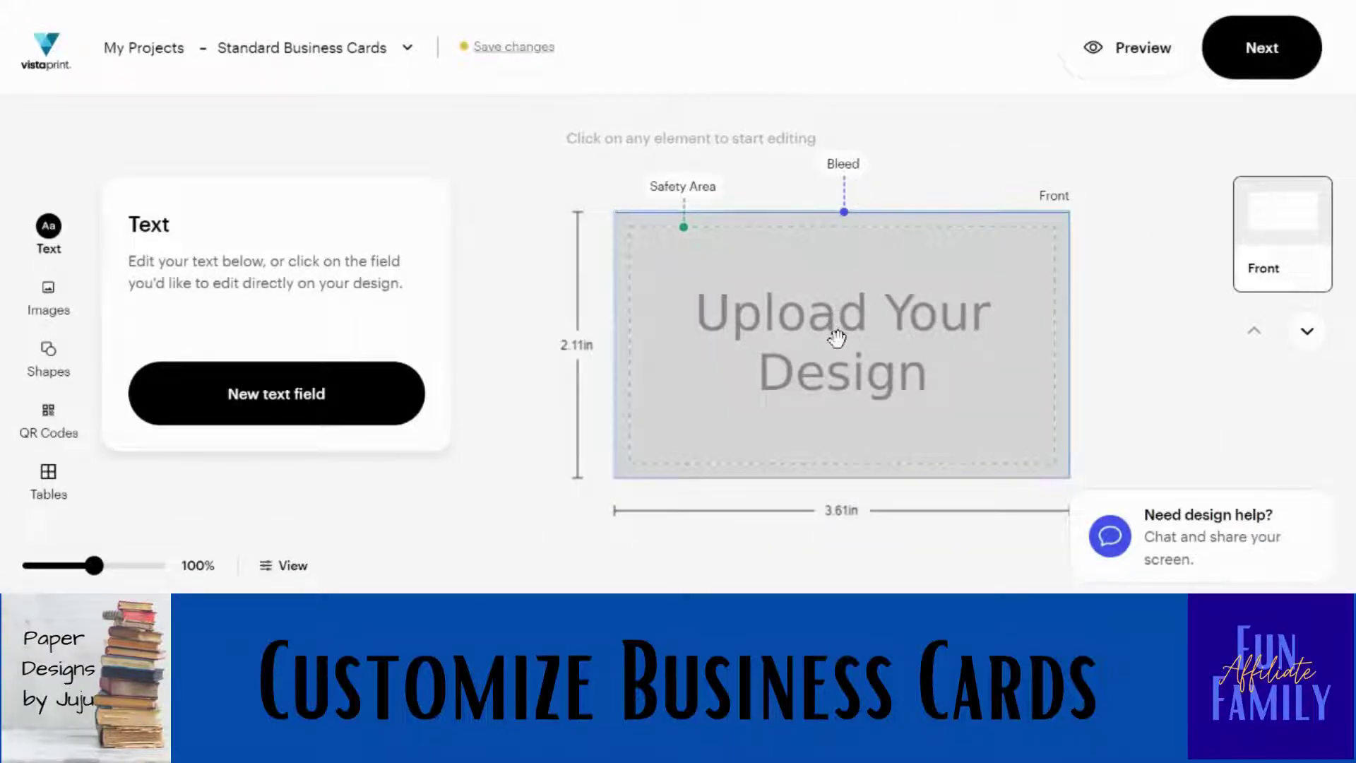
left_click(838, 339)
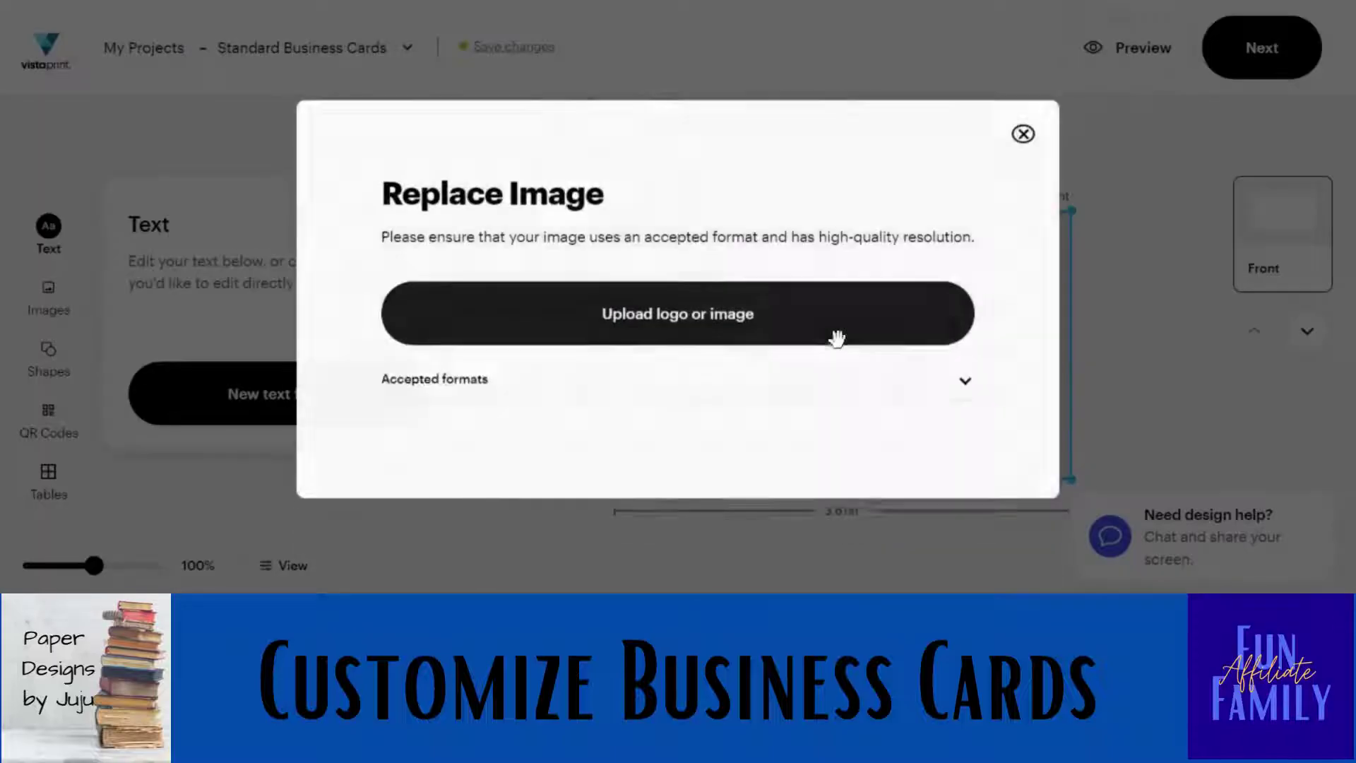
left_click(754, 316)
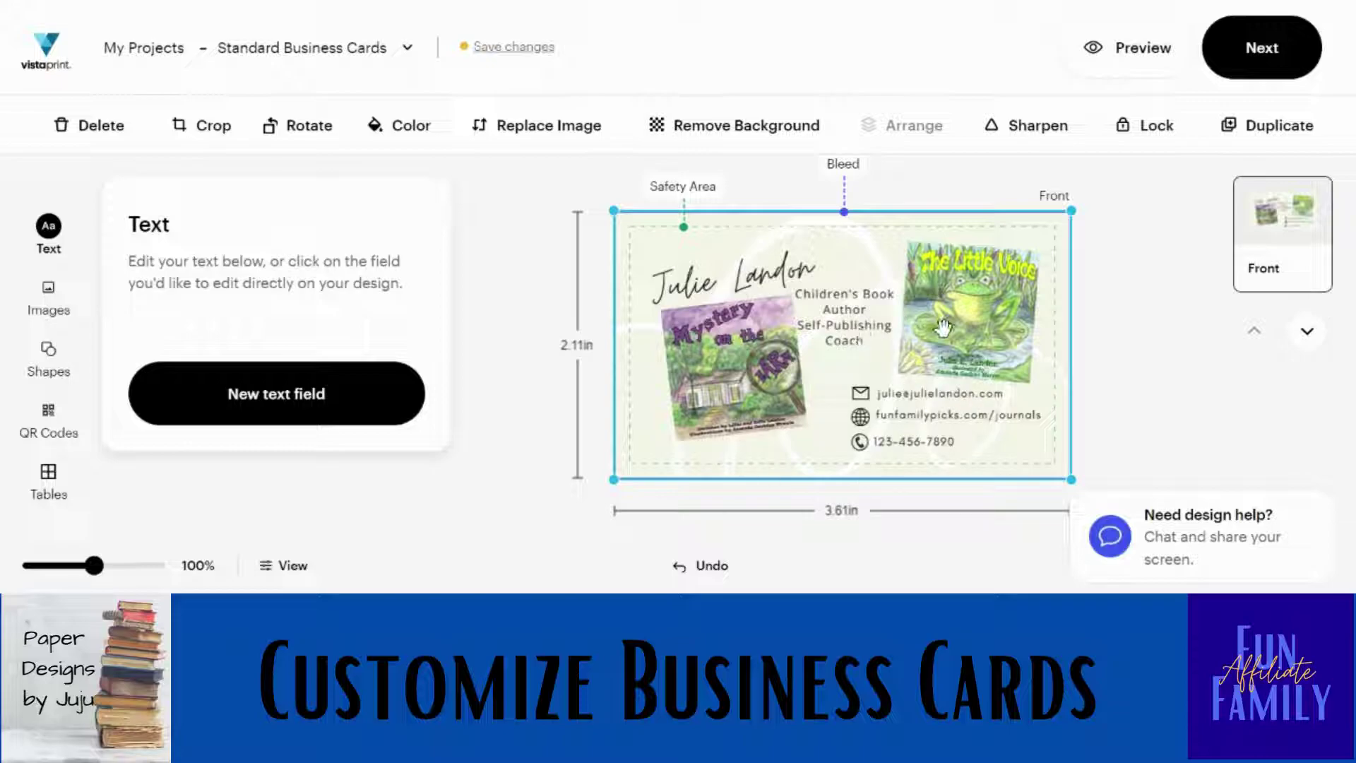
Continue without a card back to reach the Design Review screen.
left_click(1248, 69)
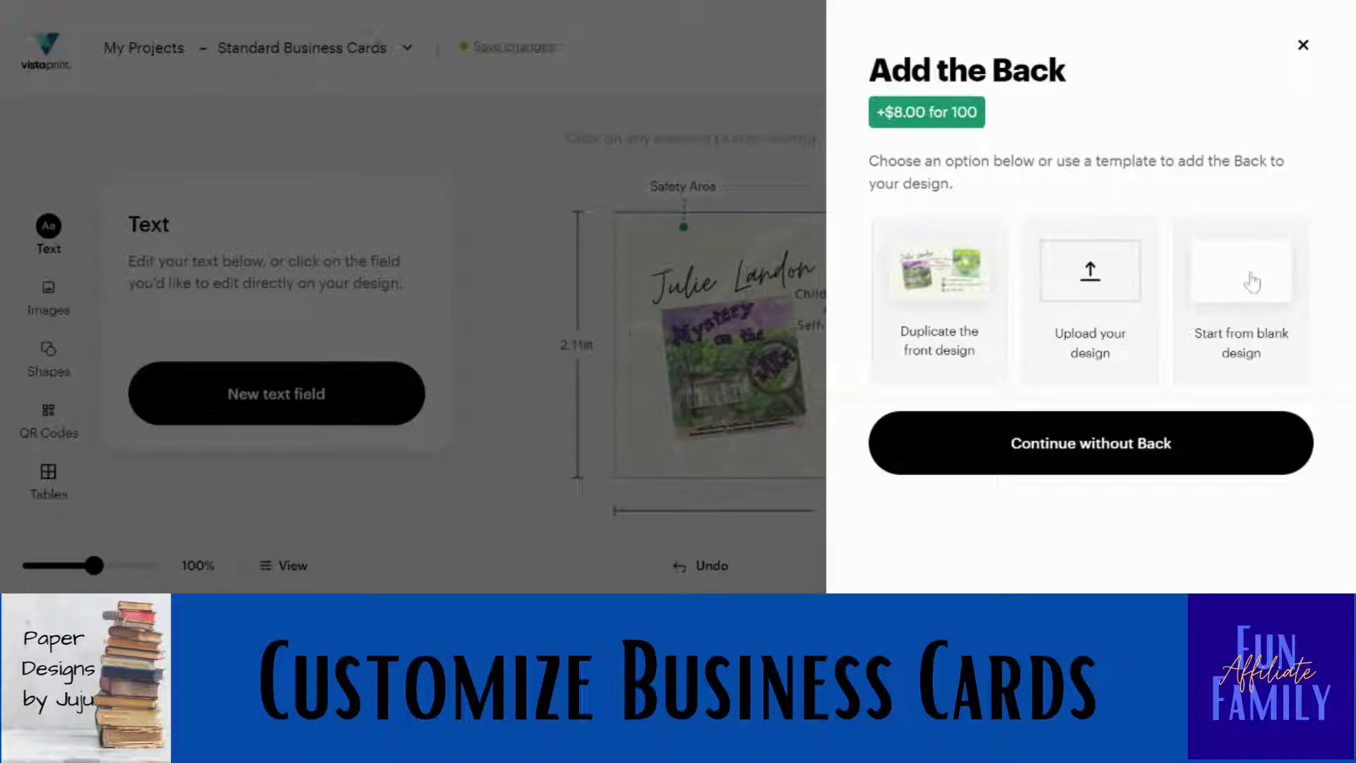
left_click(1019, 446)
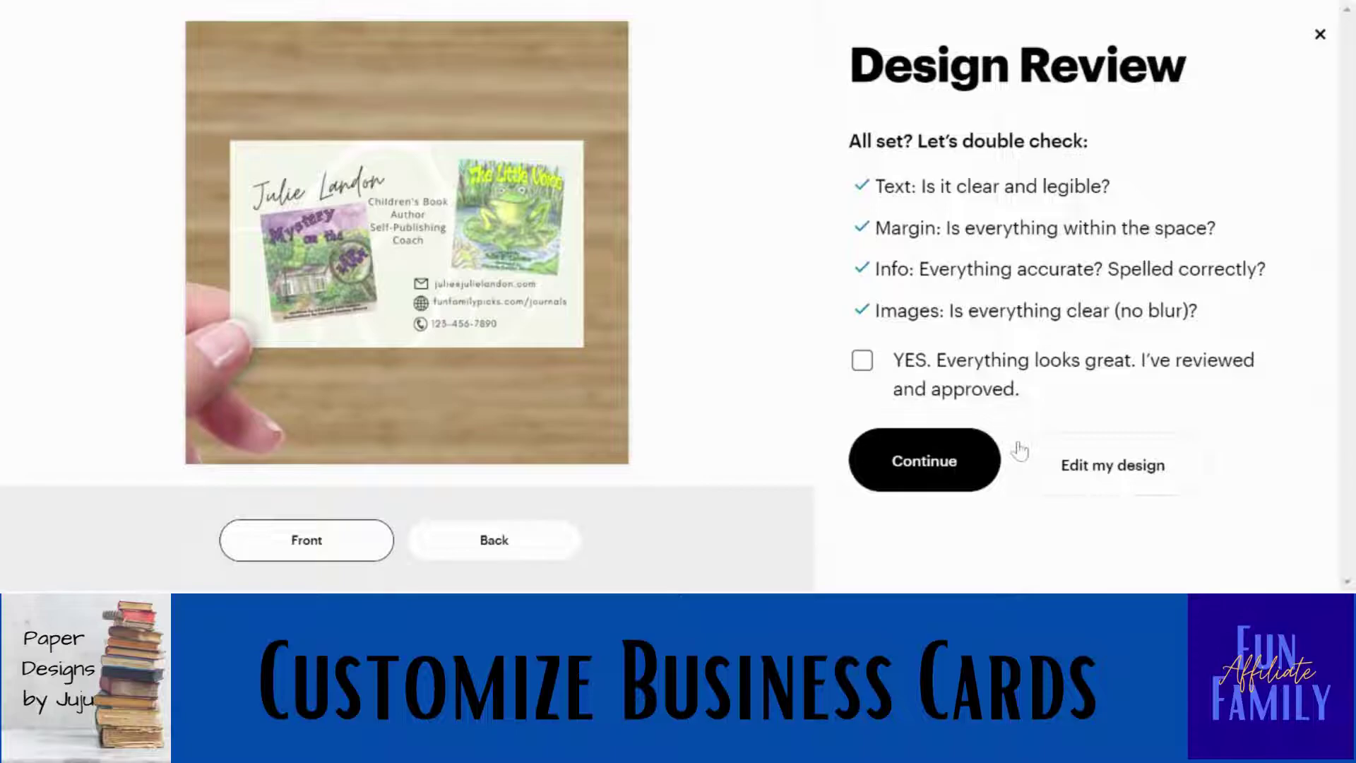